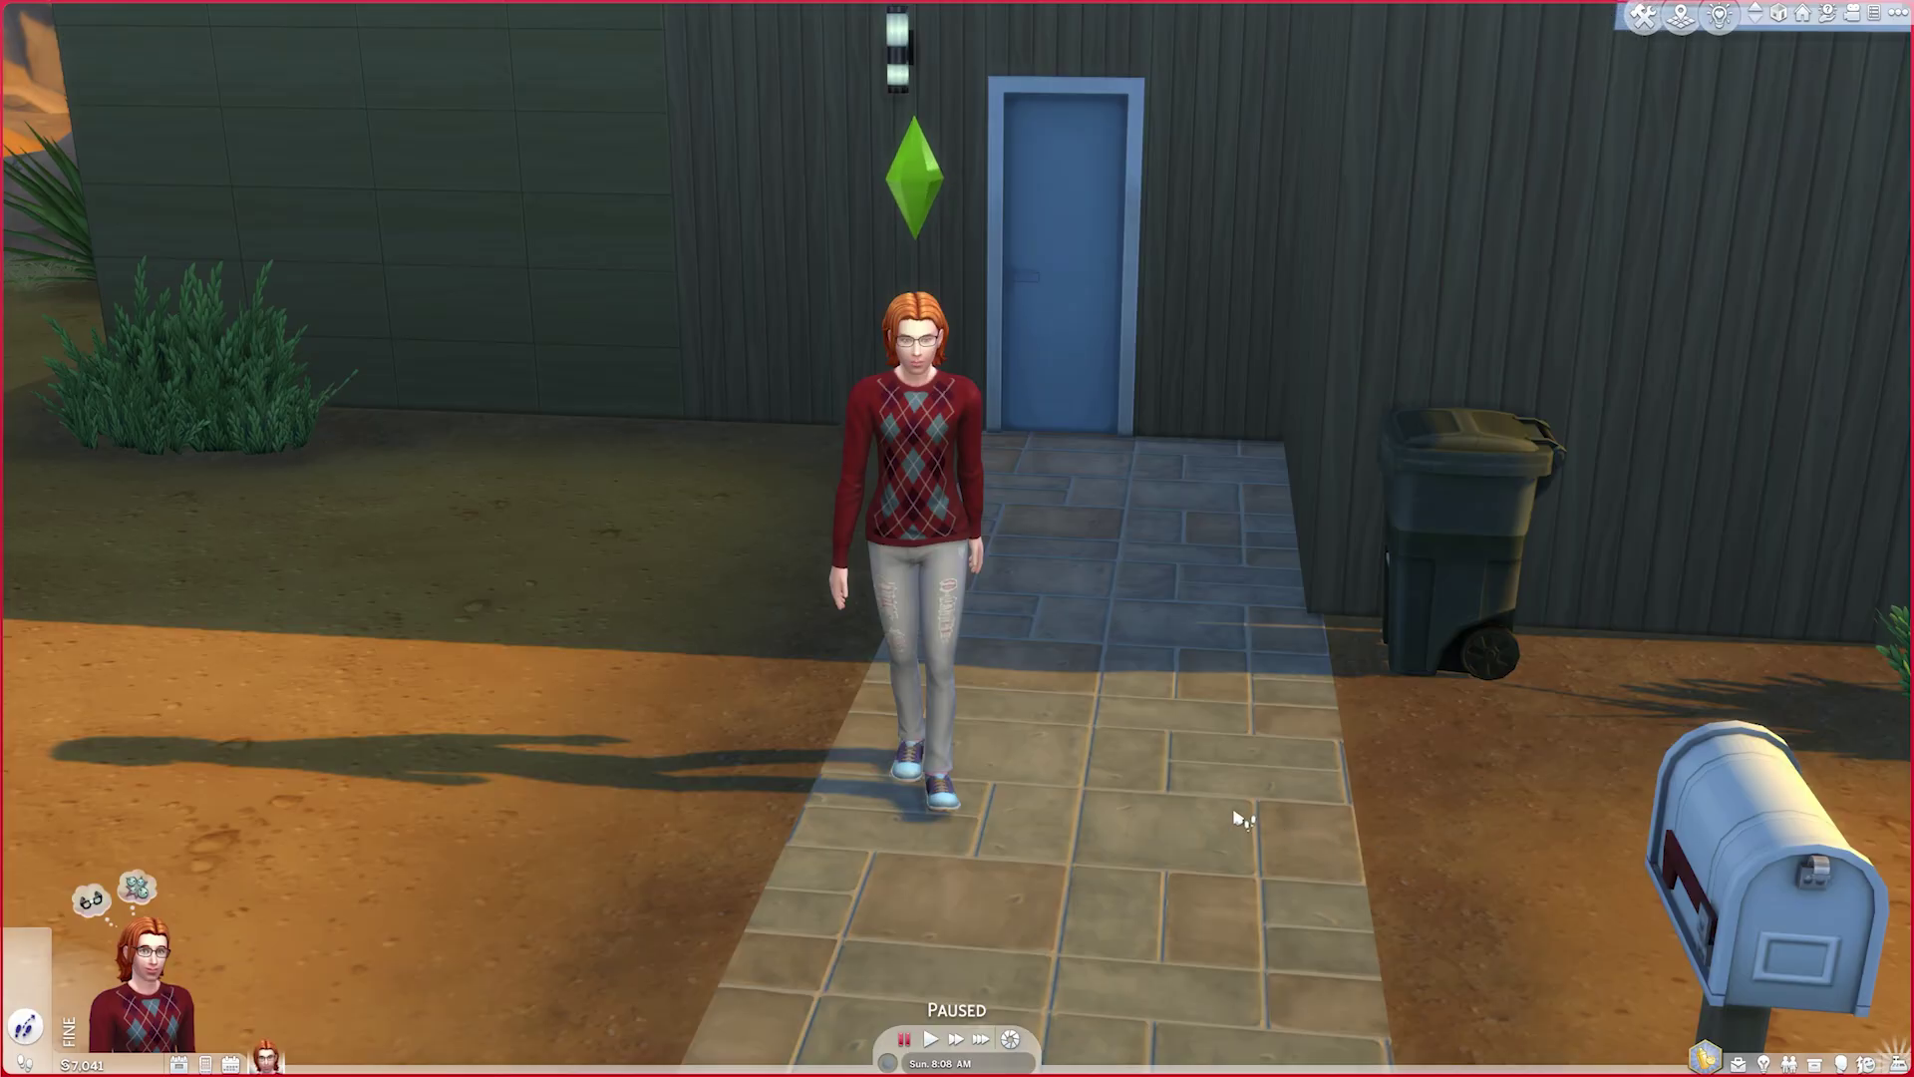
Open the ReShade overlay and enable the Chromaticity, CA and After [BeforeAfter.fx] effects.
left_click(1007, 849)
key("Home")
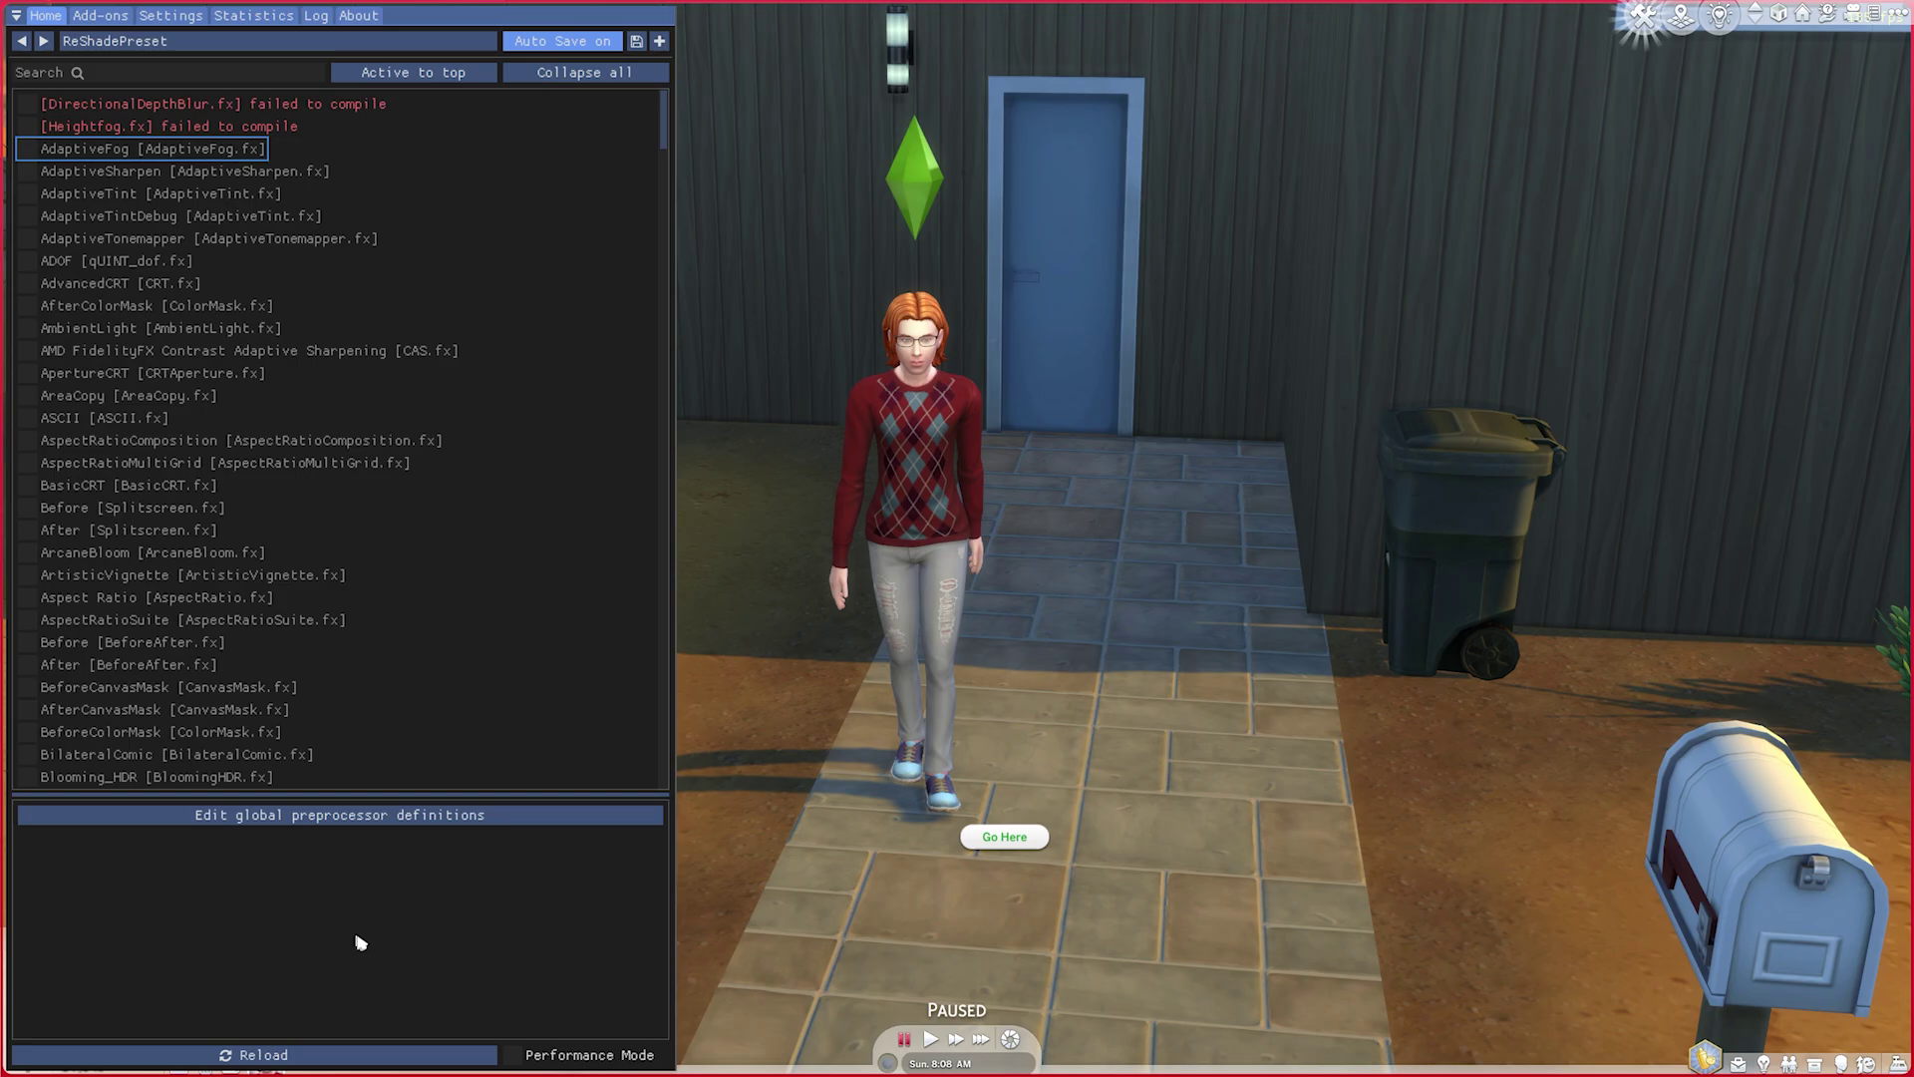
scroll(397, 611, "down", 3)
left_click(200, 560)
left_click(169, 447)
left_click(159, 290)
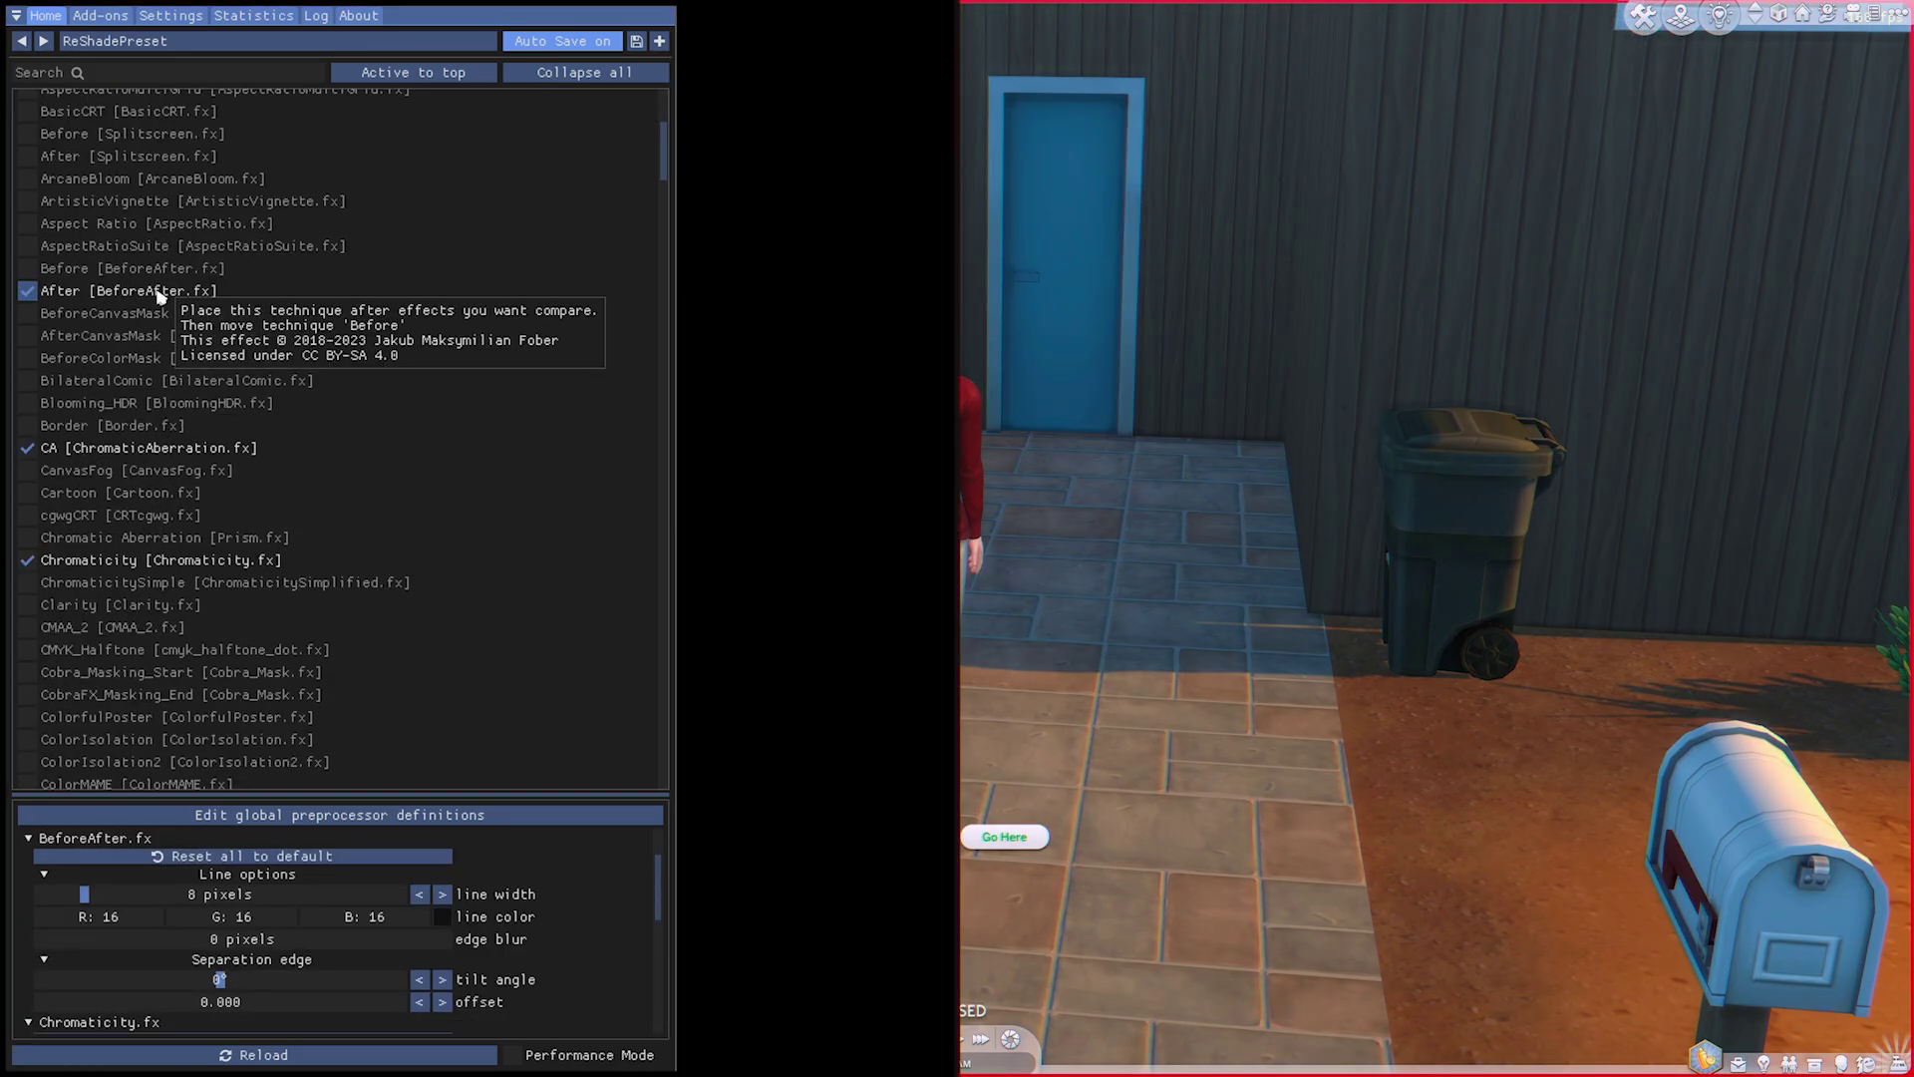
Disable the After [BeforeAfter.fx] effect and try the CRTRefresh effect on the scene.
left_click(120, 290)
scroll(149, 388, "down", 6)
left_click(150, 456)
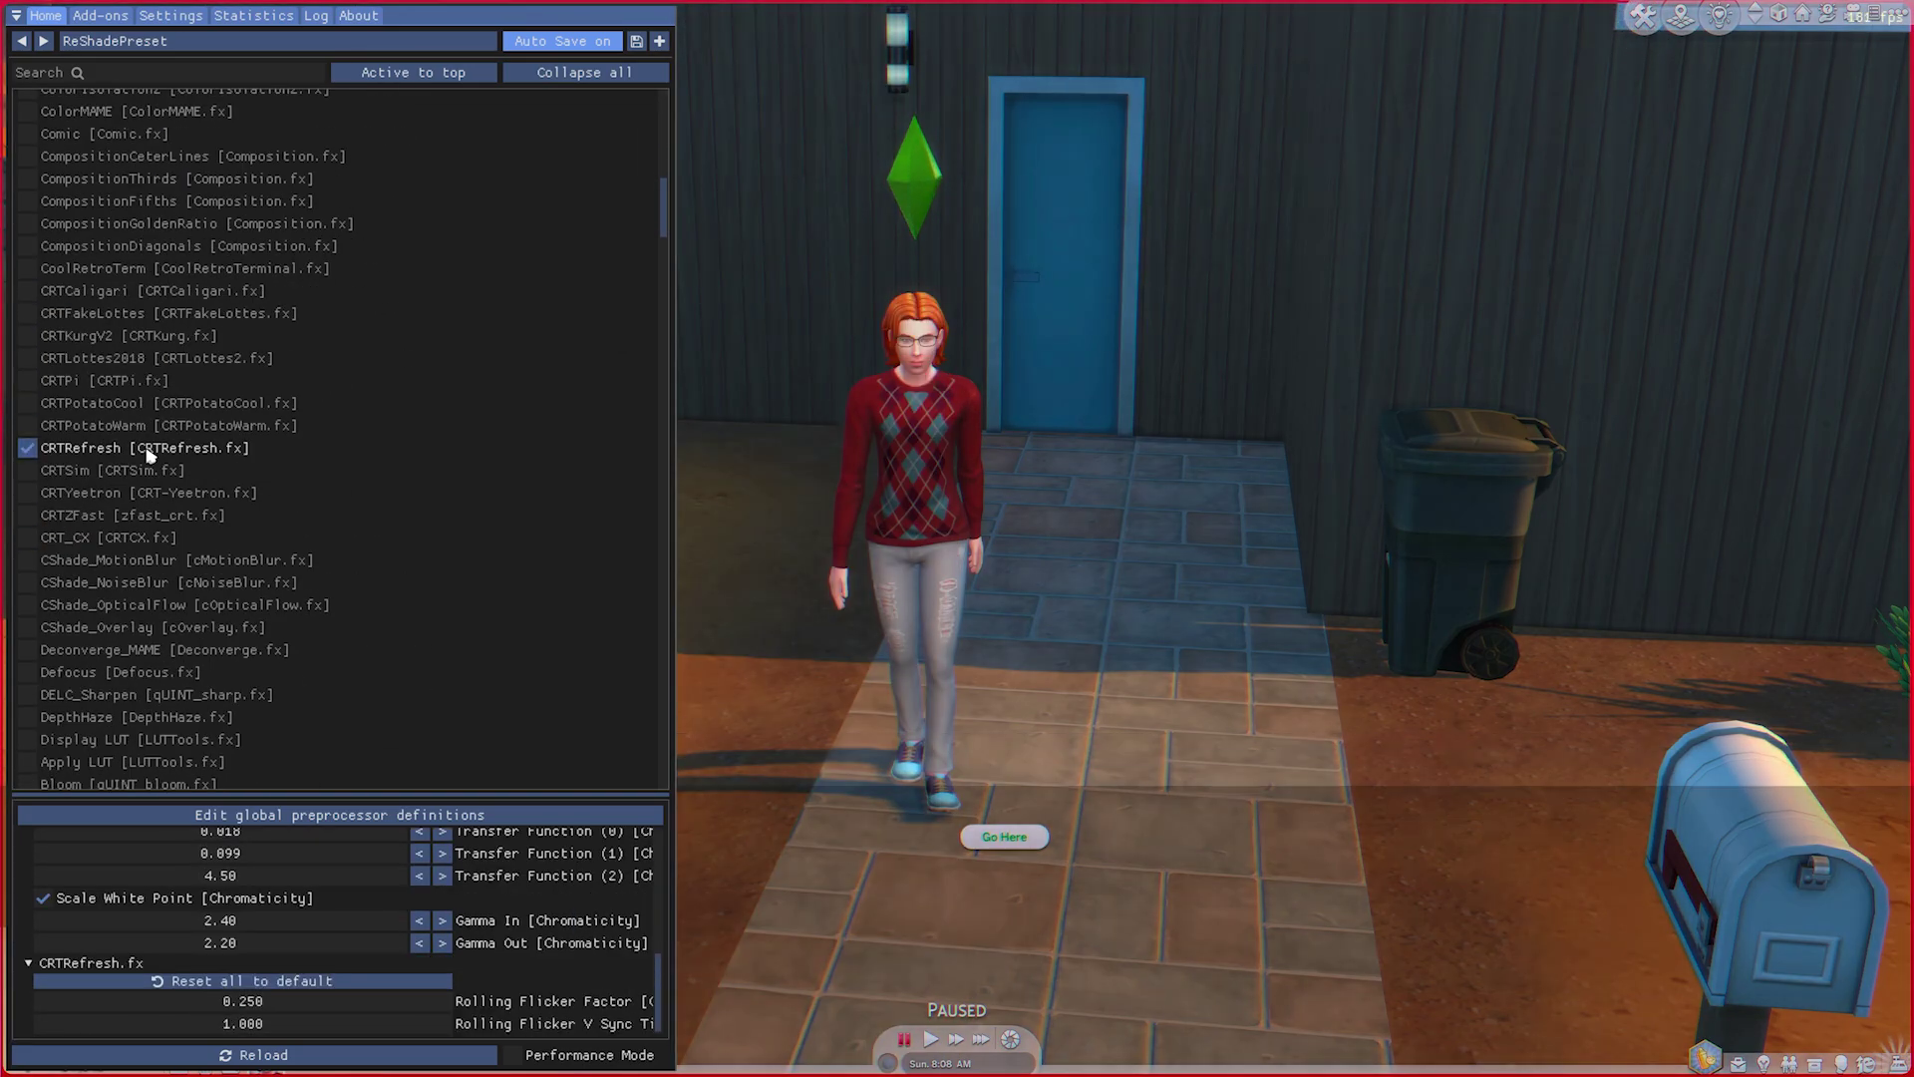
left_click(148, 451)
scroll(142, 493, "down", 5)
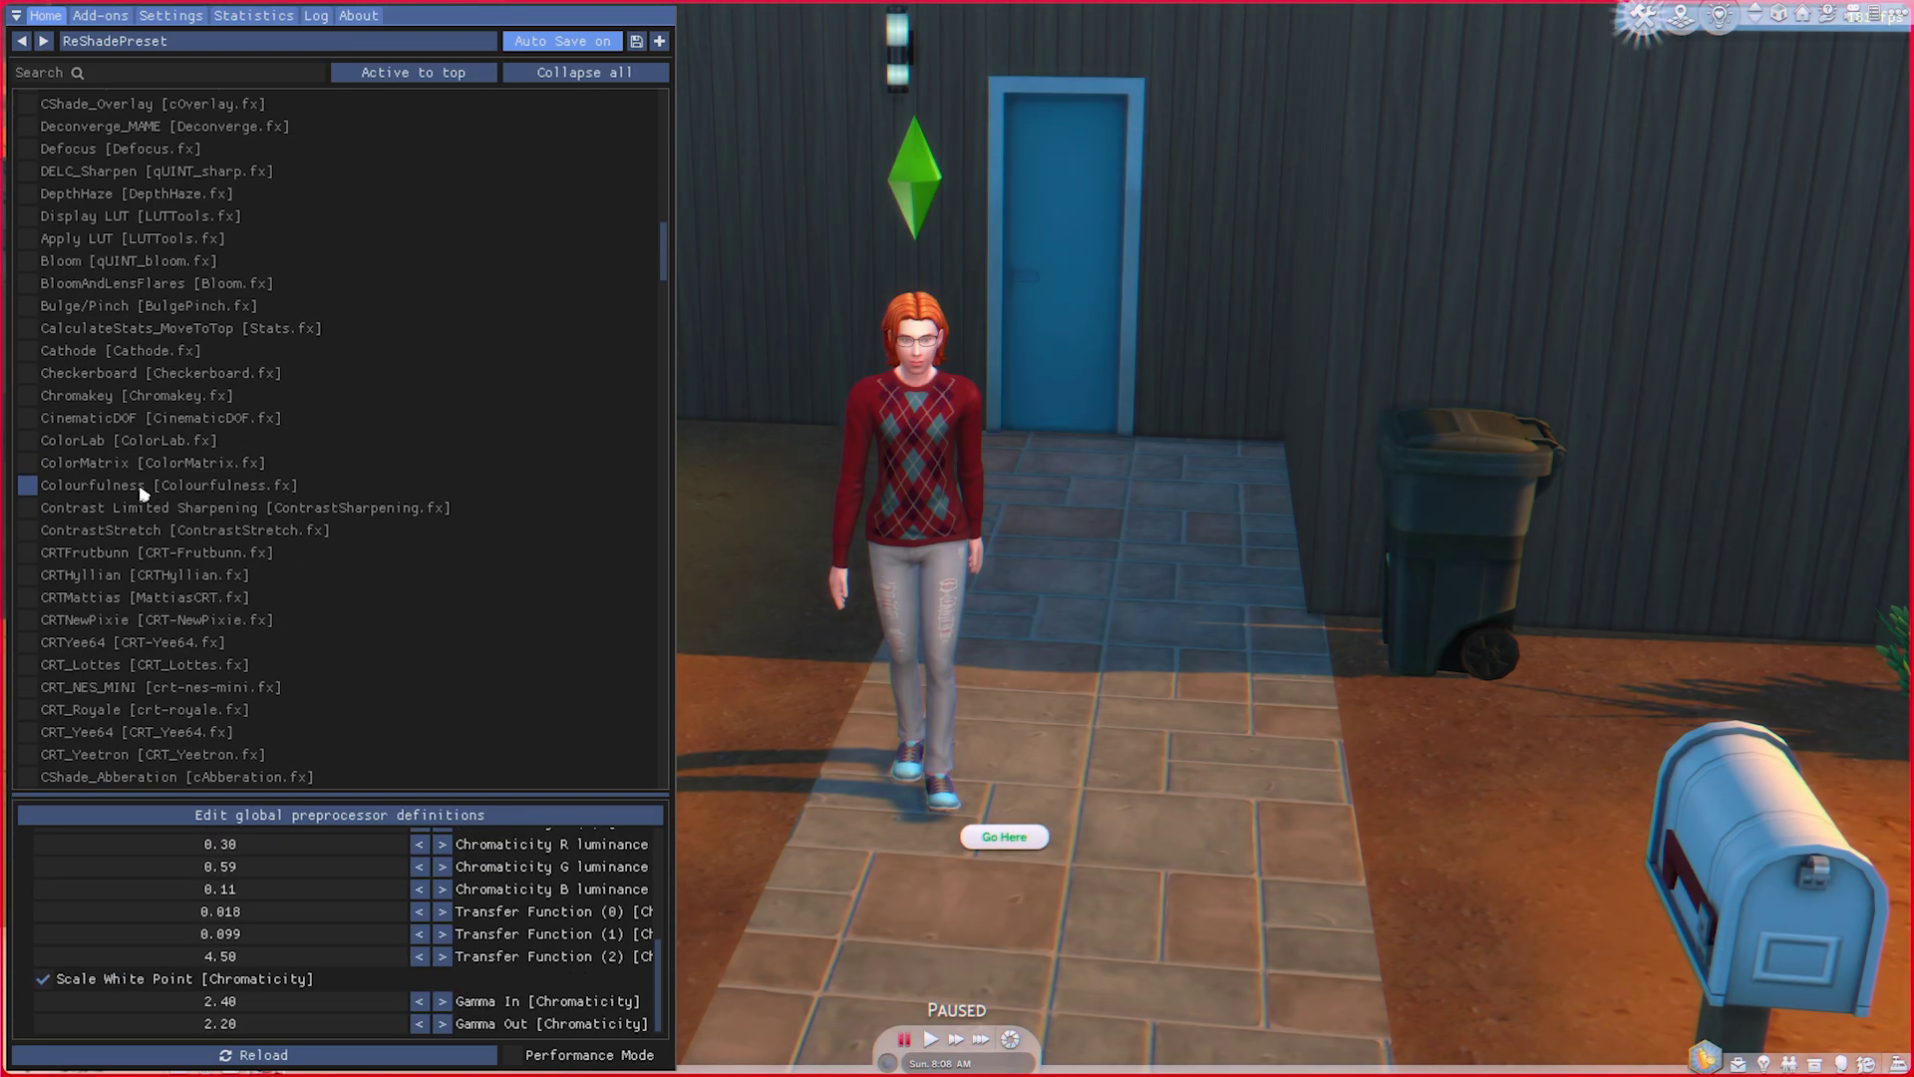
Try the Colourfulness and CRTFrutbunn effects on the scene, switching both off again.
left_click(141, 489)
left_click(141, 559)
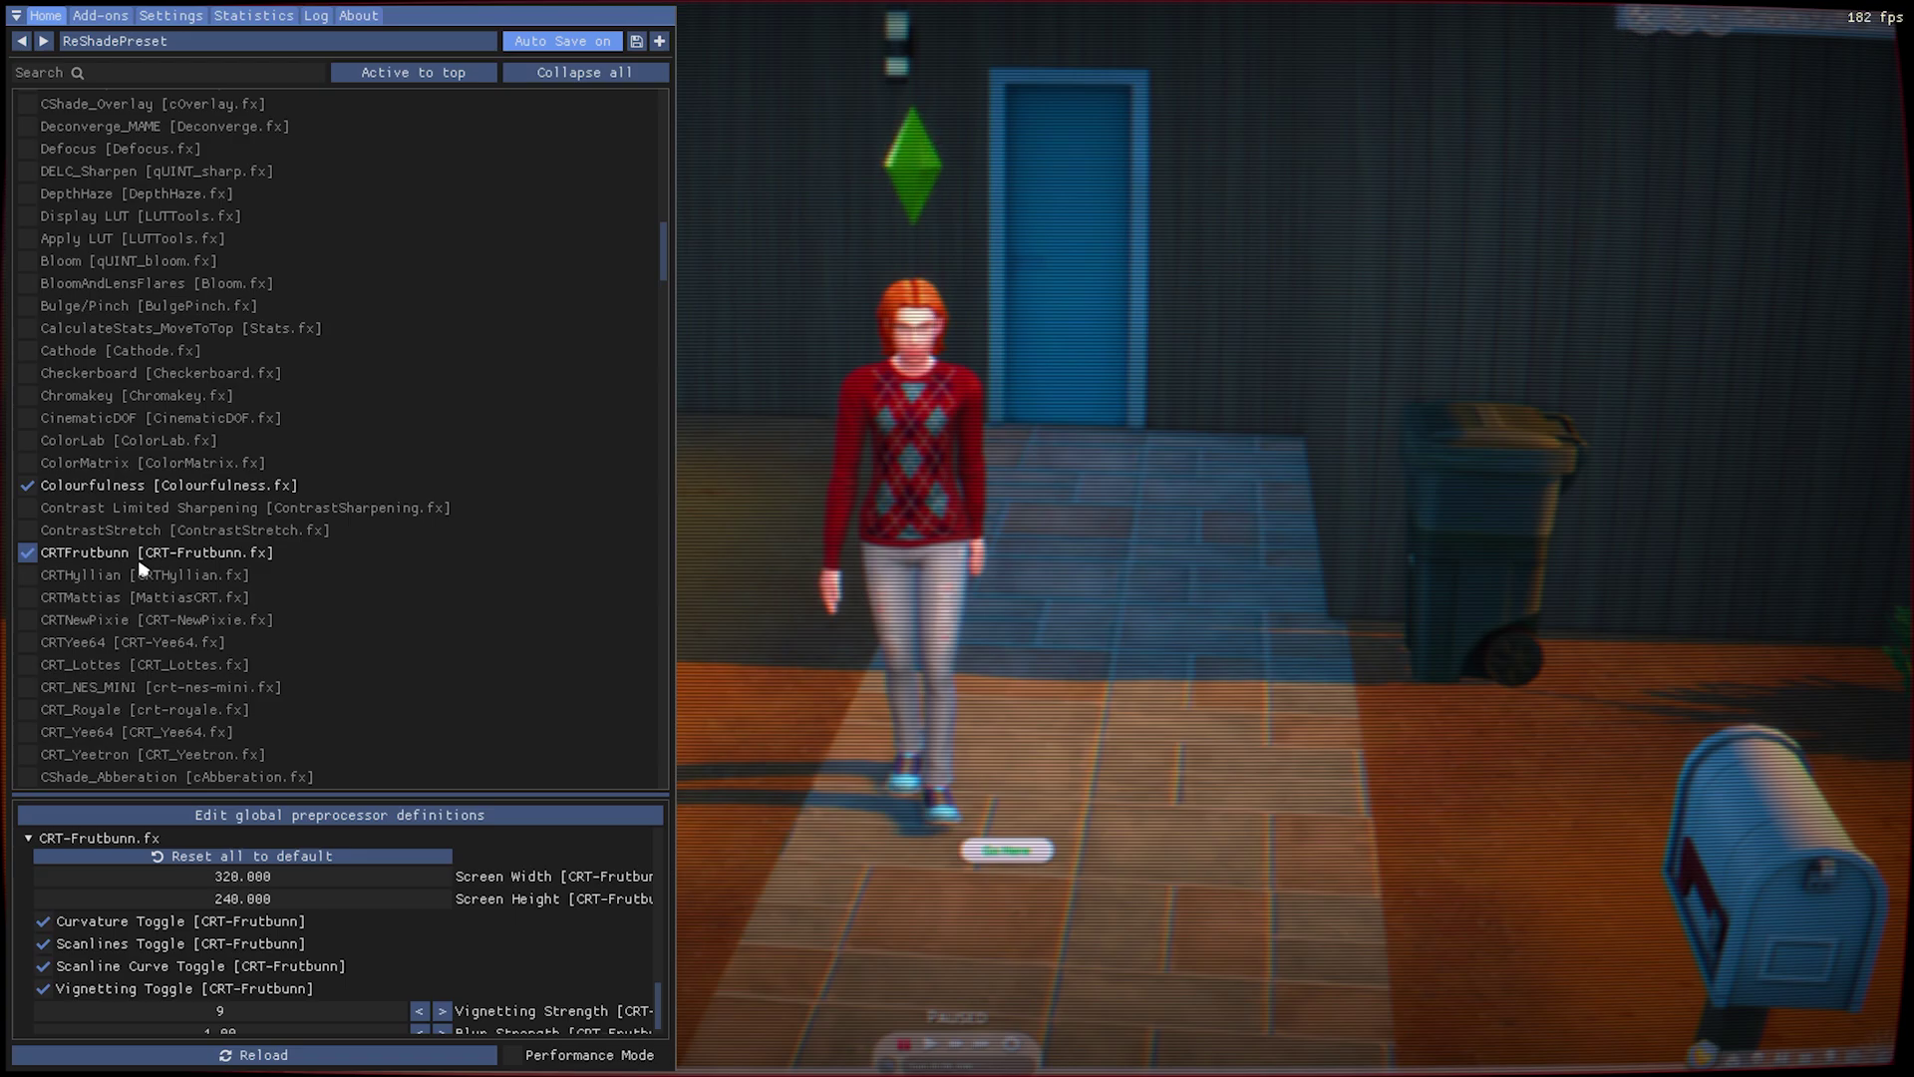
left_click(140, 563)
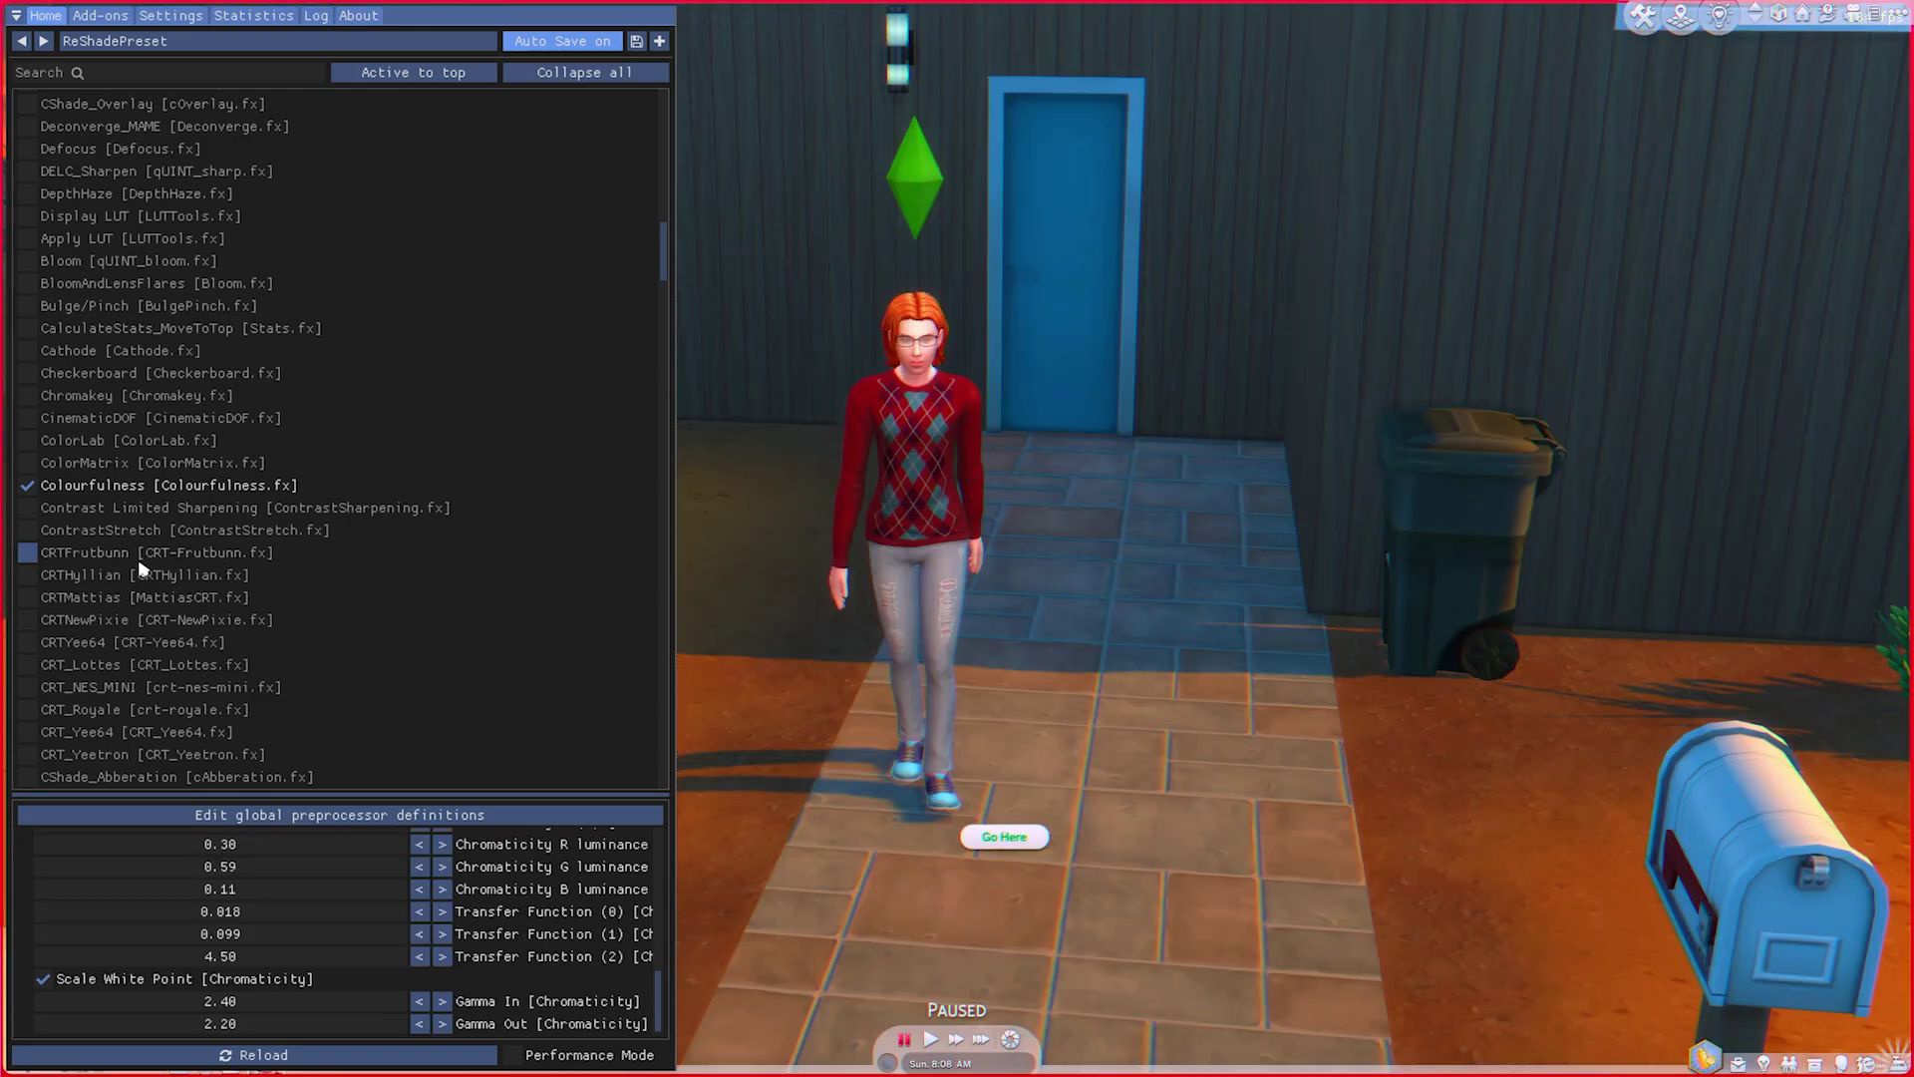
left_click(110, 487)
Disable the Chromaticity and CA effects and close the ReShade overlay.
scroll(116, 494, "up", 6)
scroll(117, 493, "up", 6)
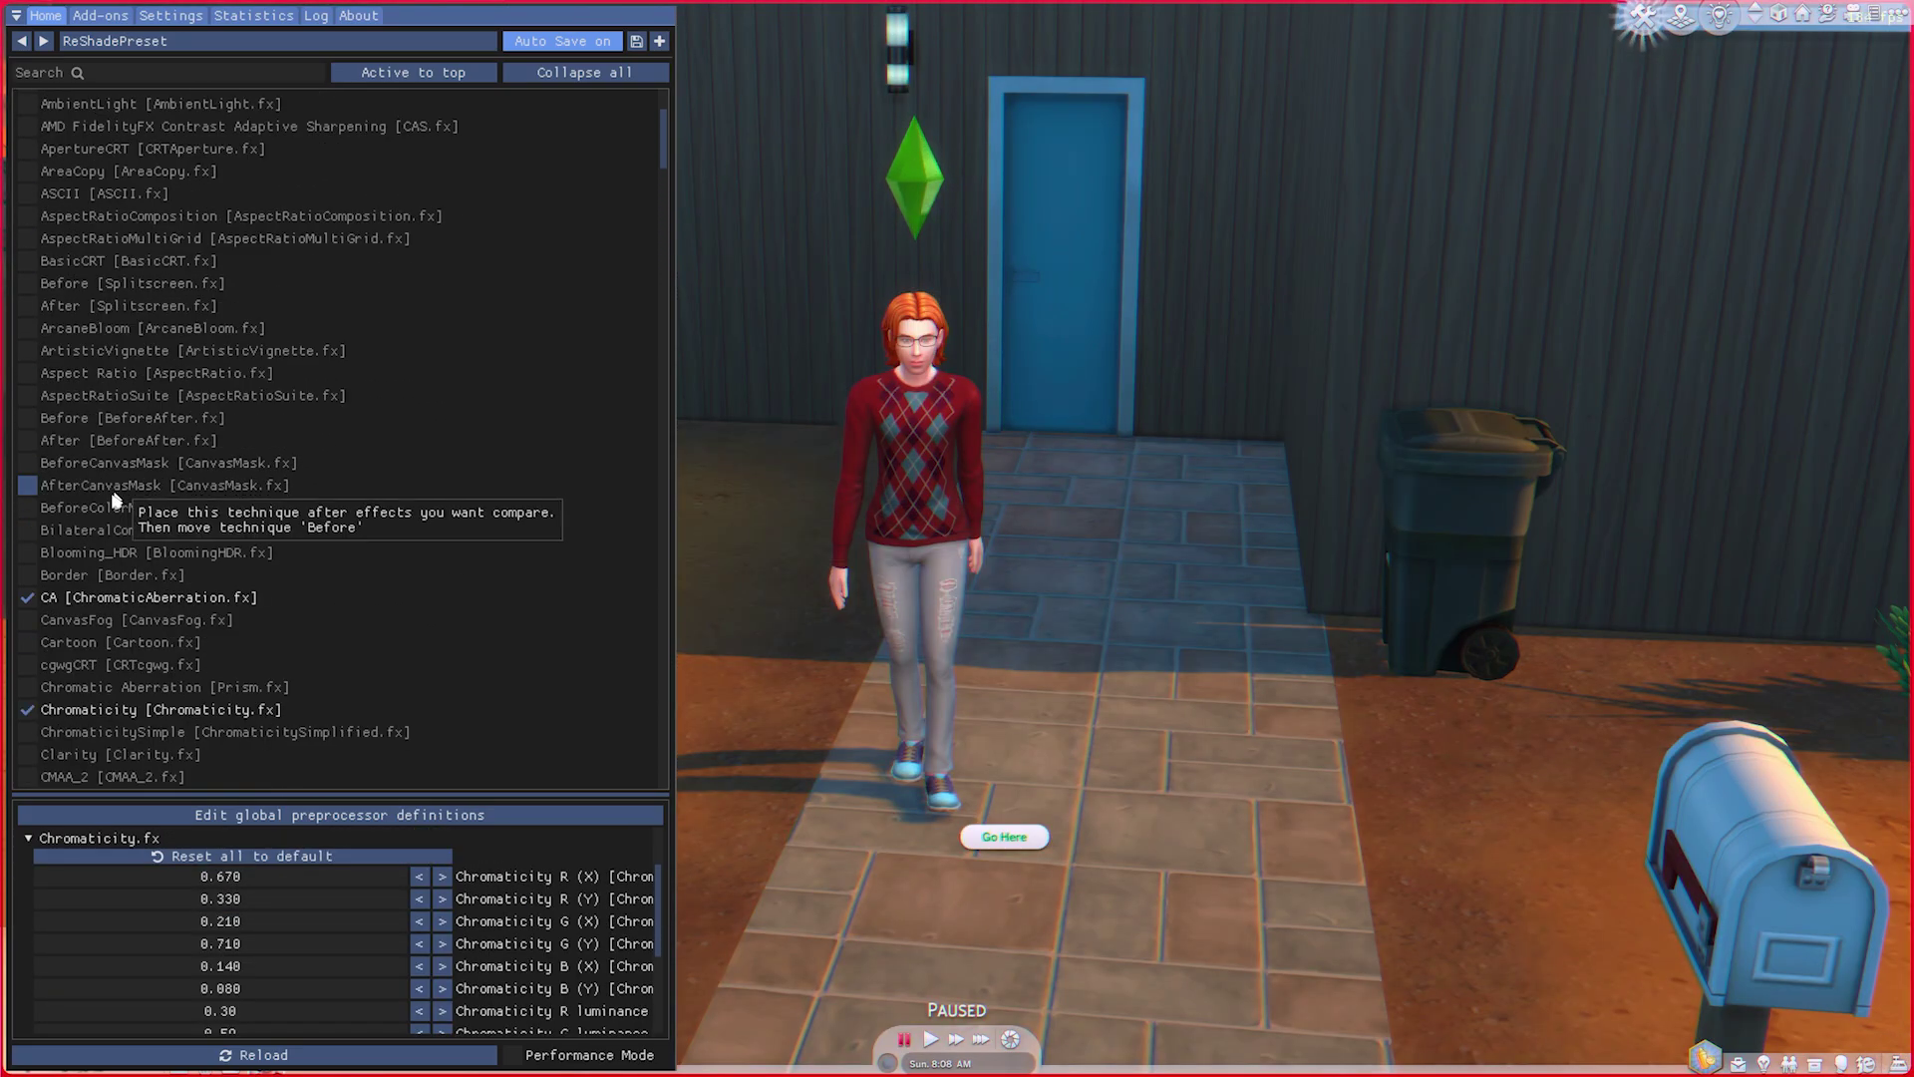
left_click(85, 710)
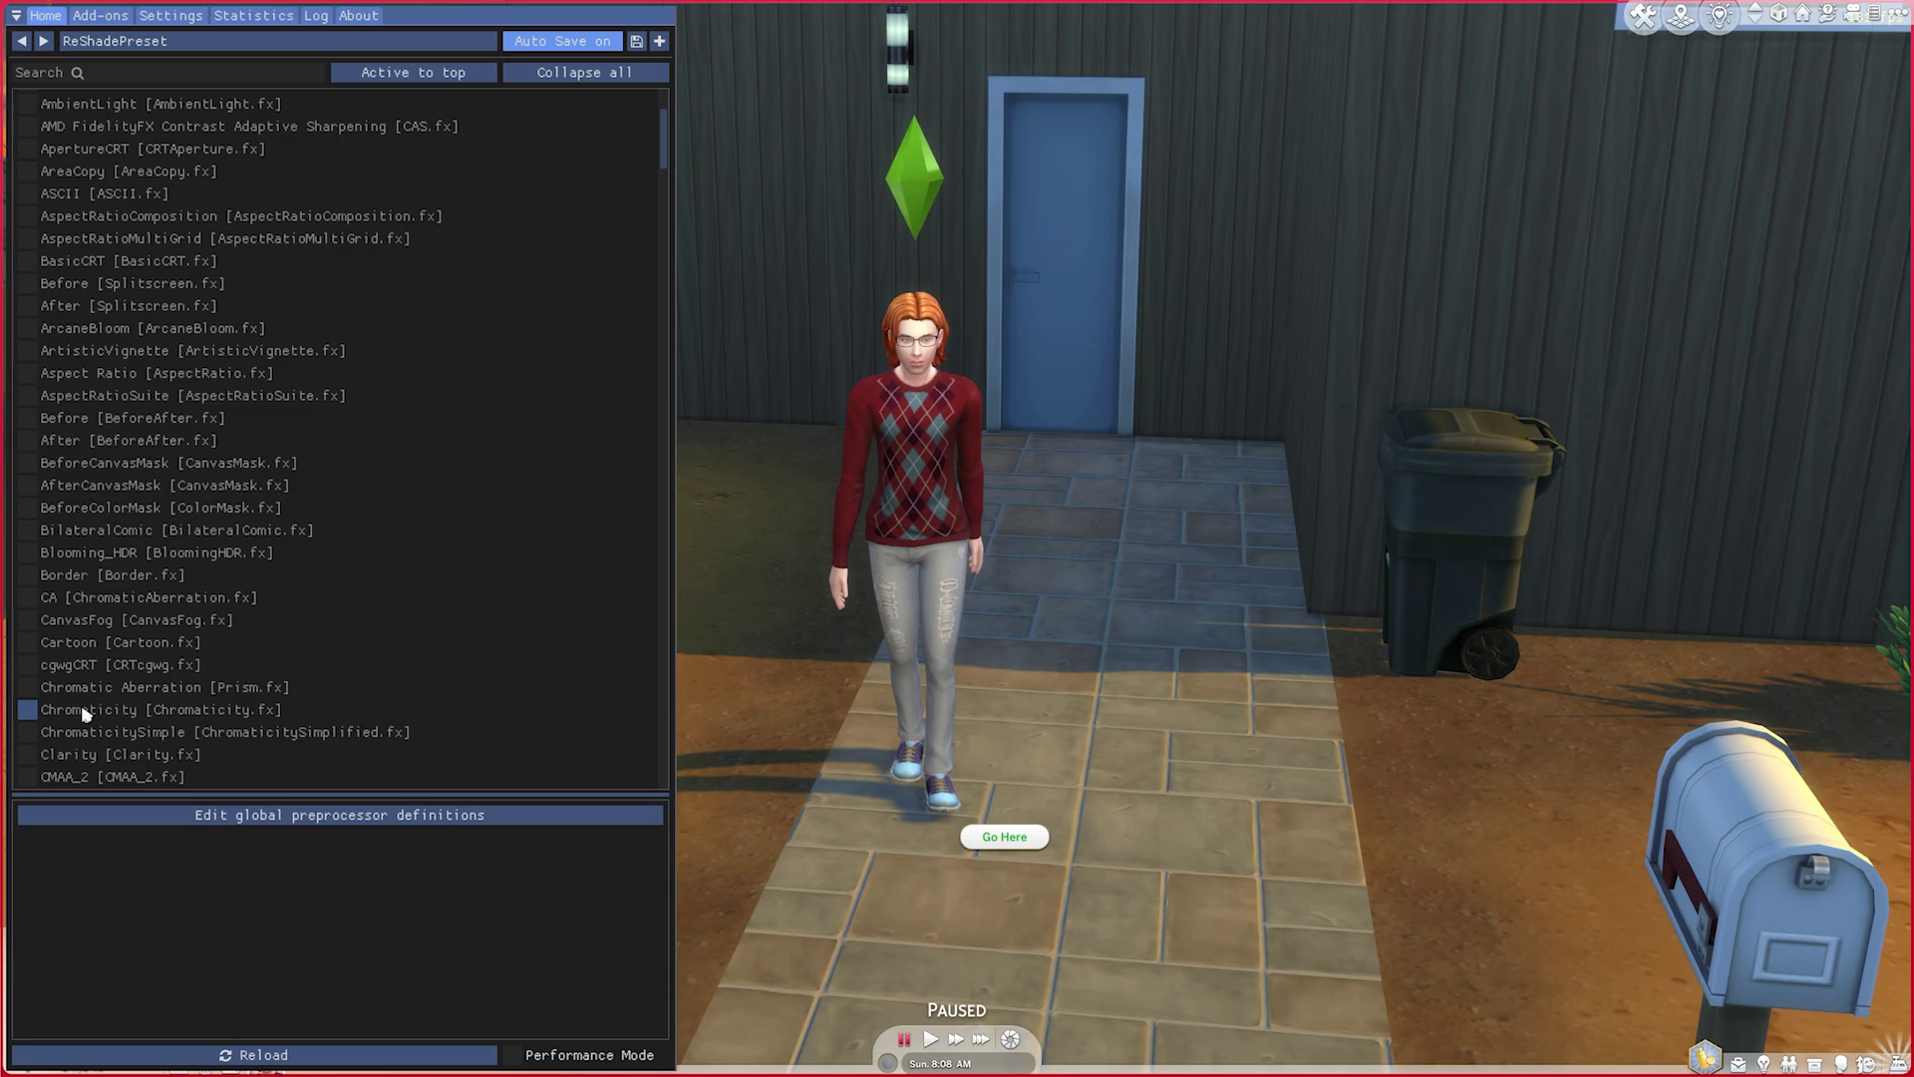
key("Home")
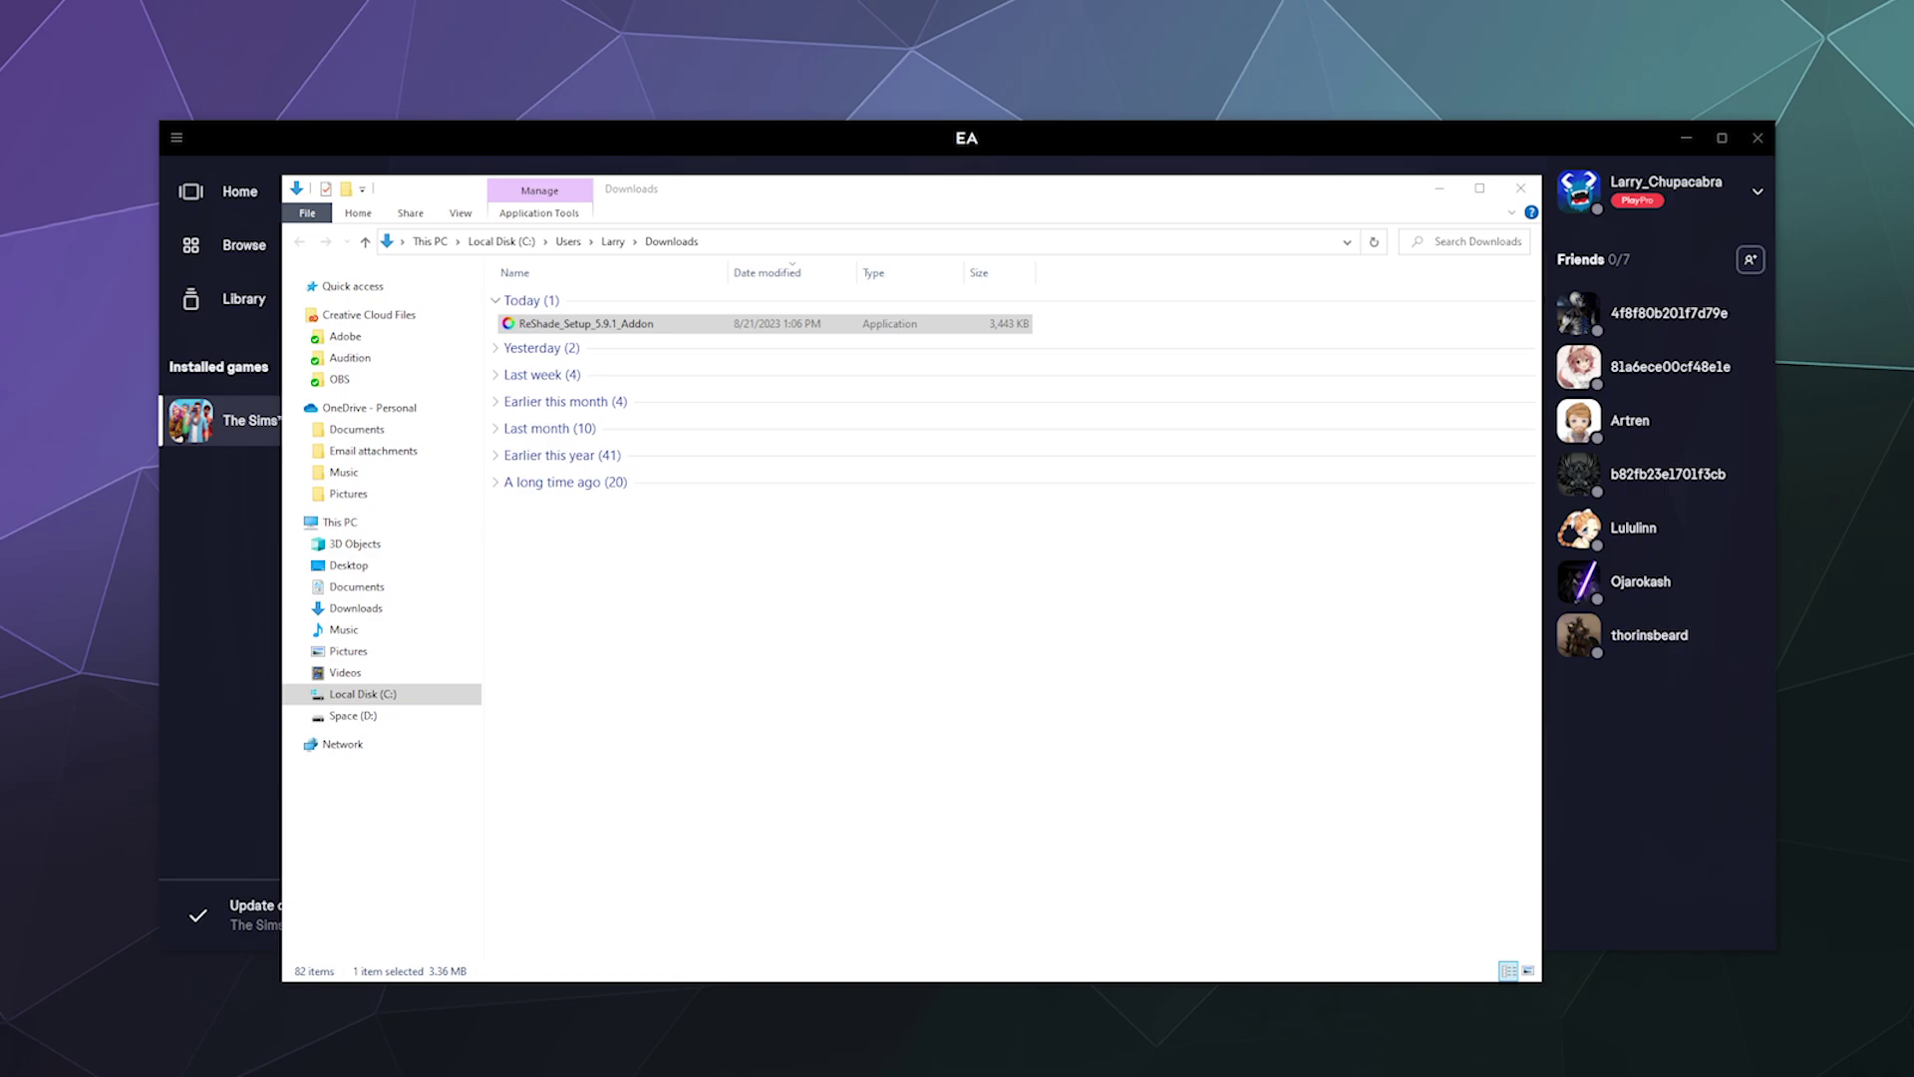
Run ReShade_Setup_5.9.1_Addon from the Downloads folder.
left_click(1208, 604)
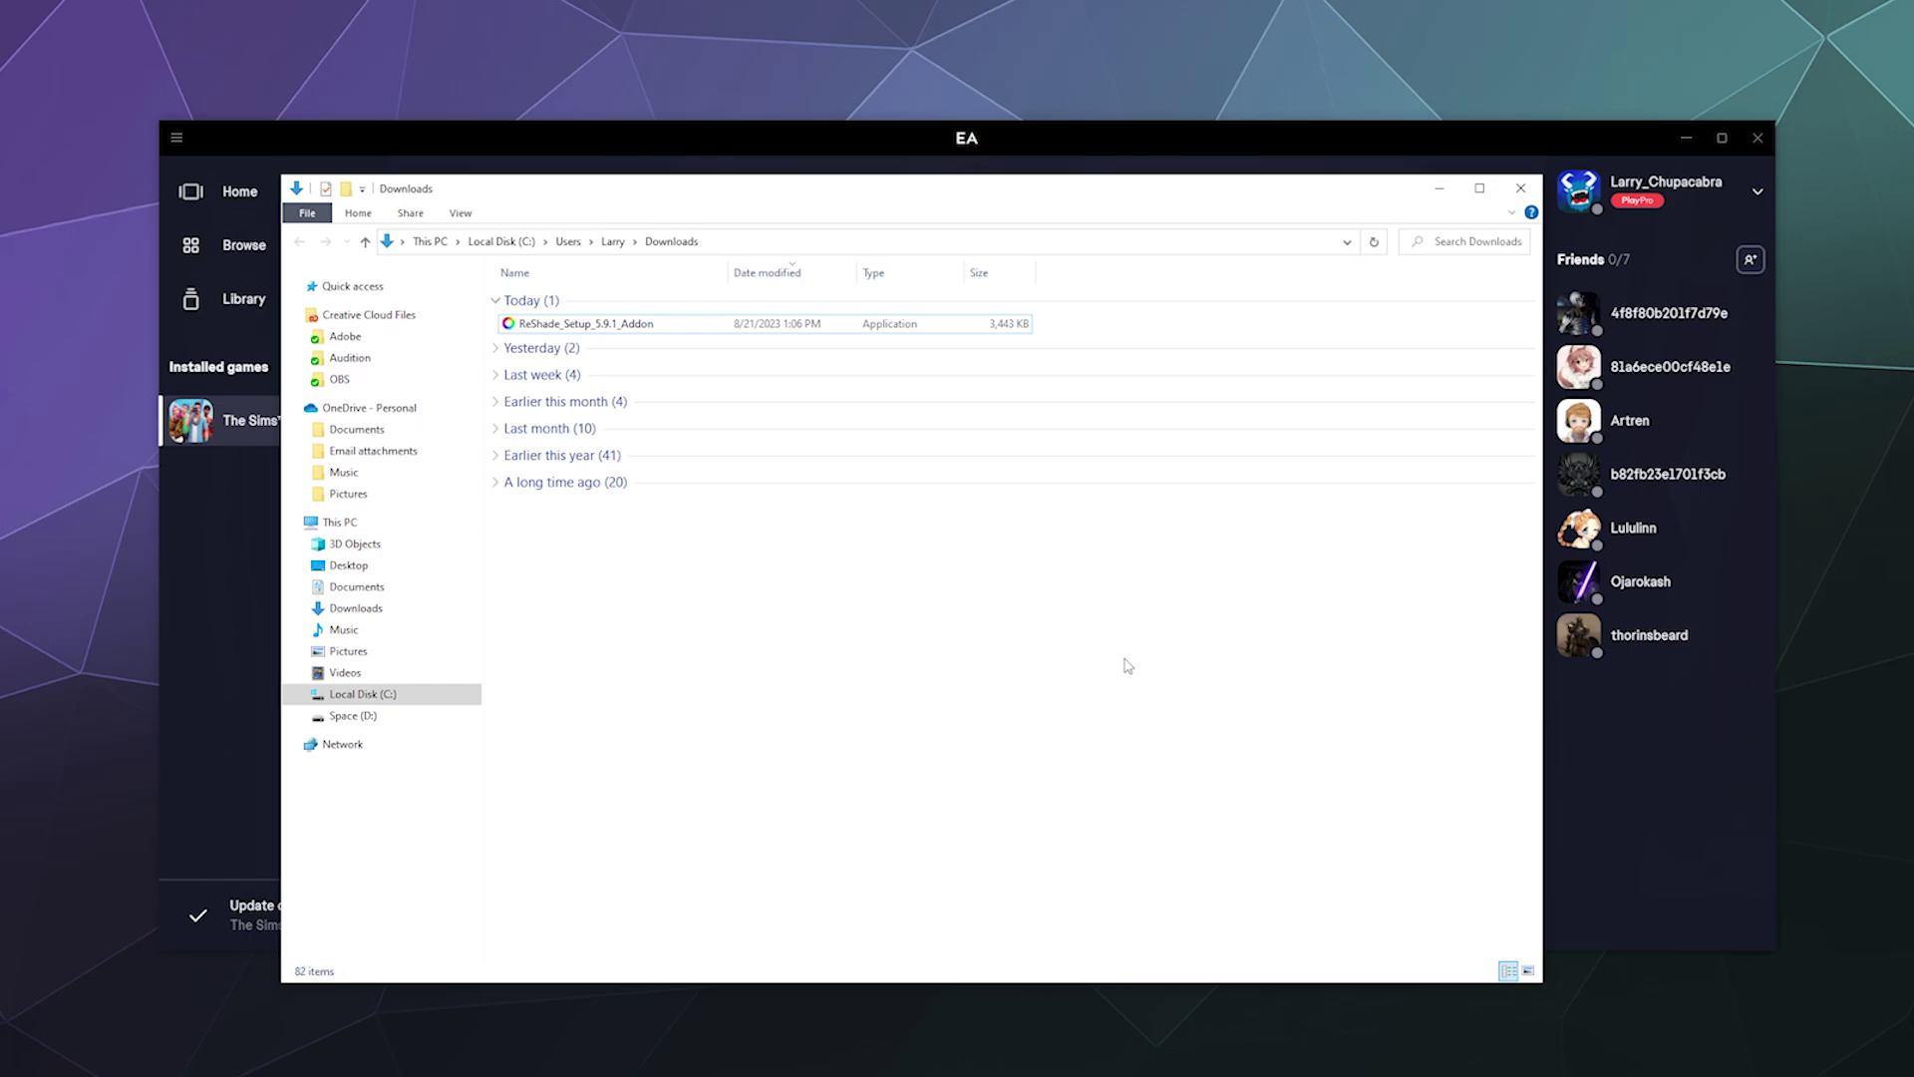
key("Return")
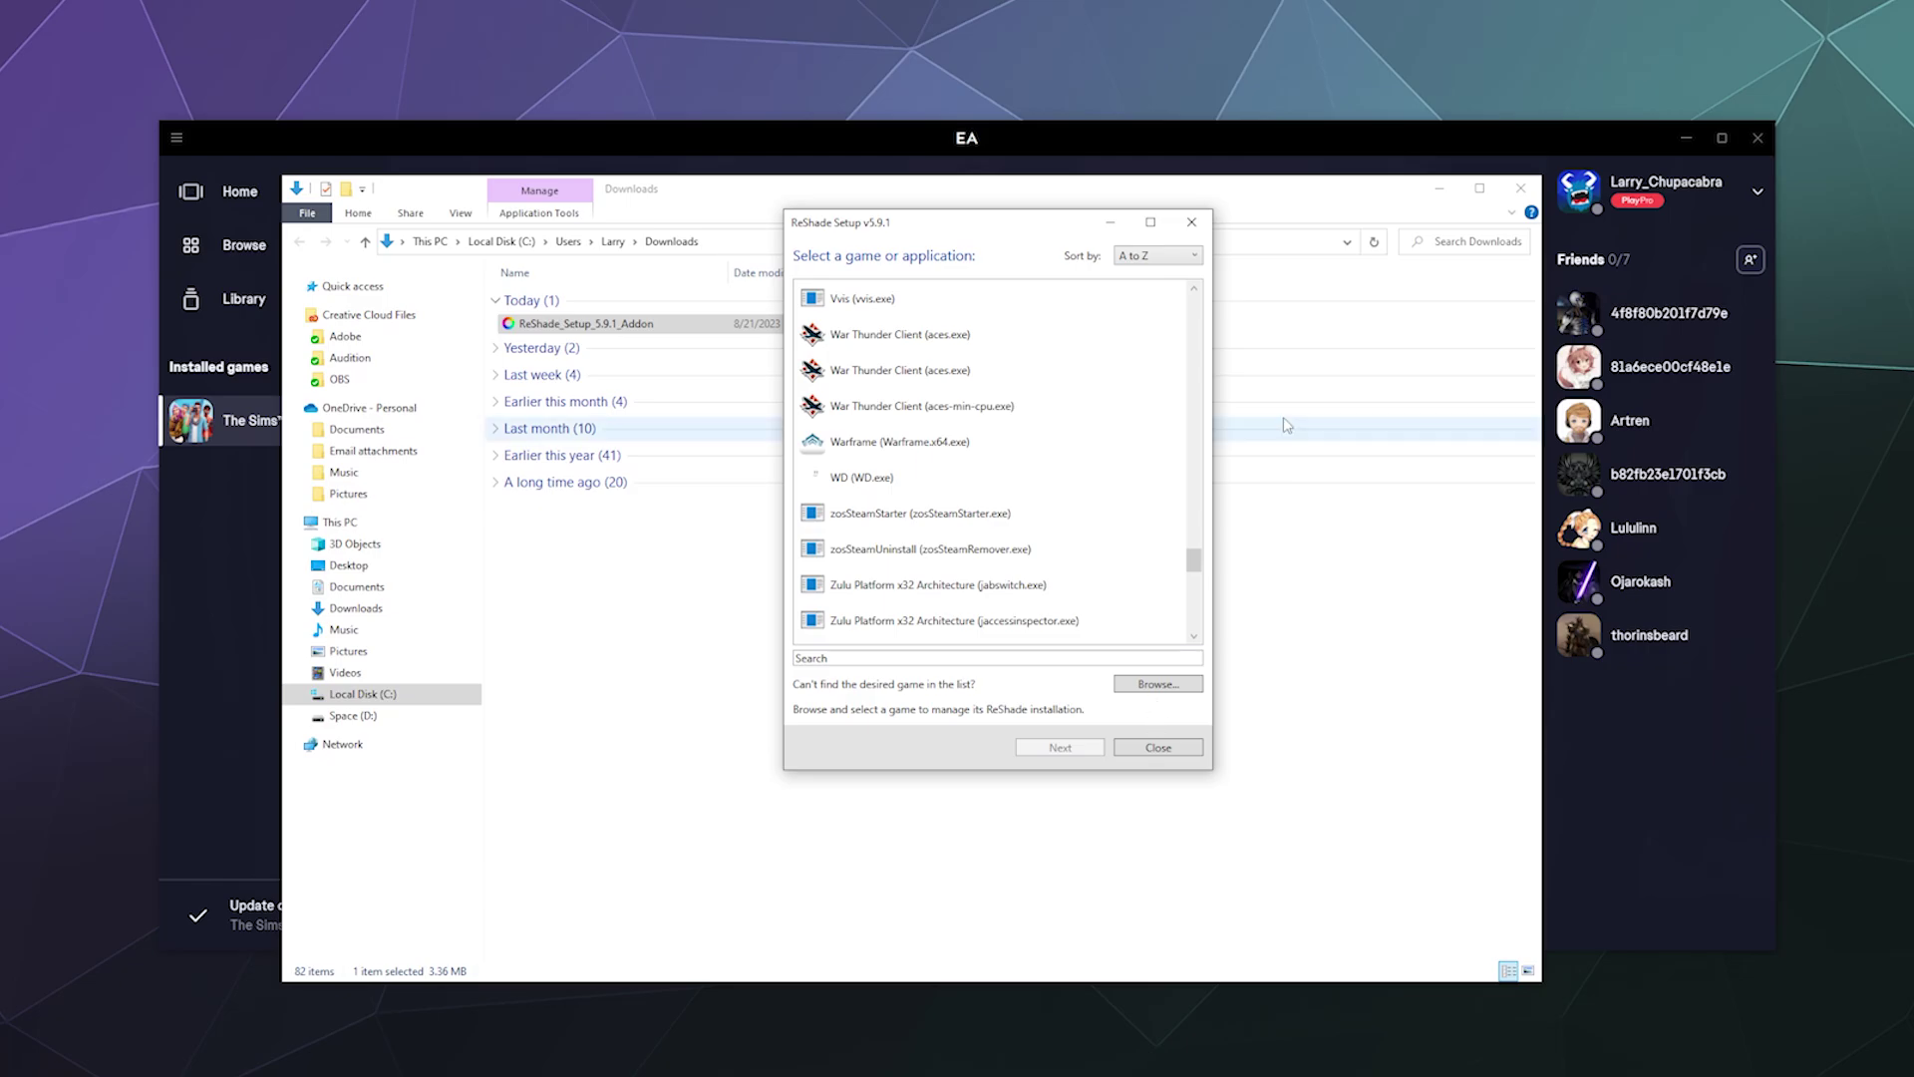
Switch to the EA app and open The Sims 4 install folder from the game's properties.
left_click(1271, 154)
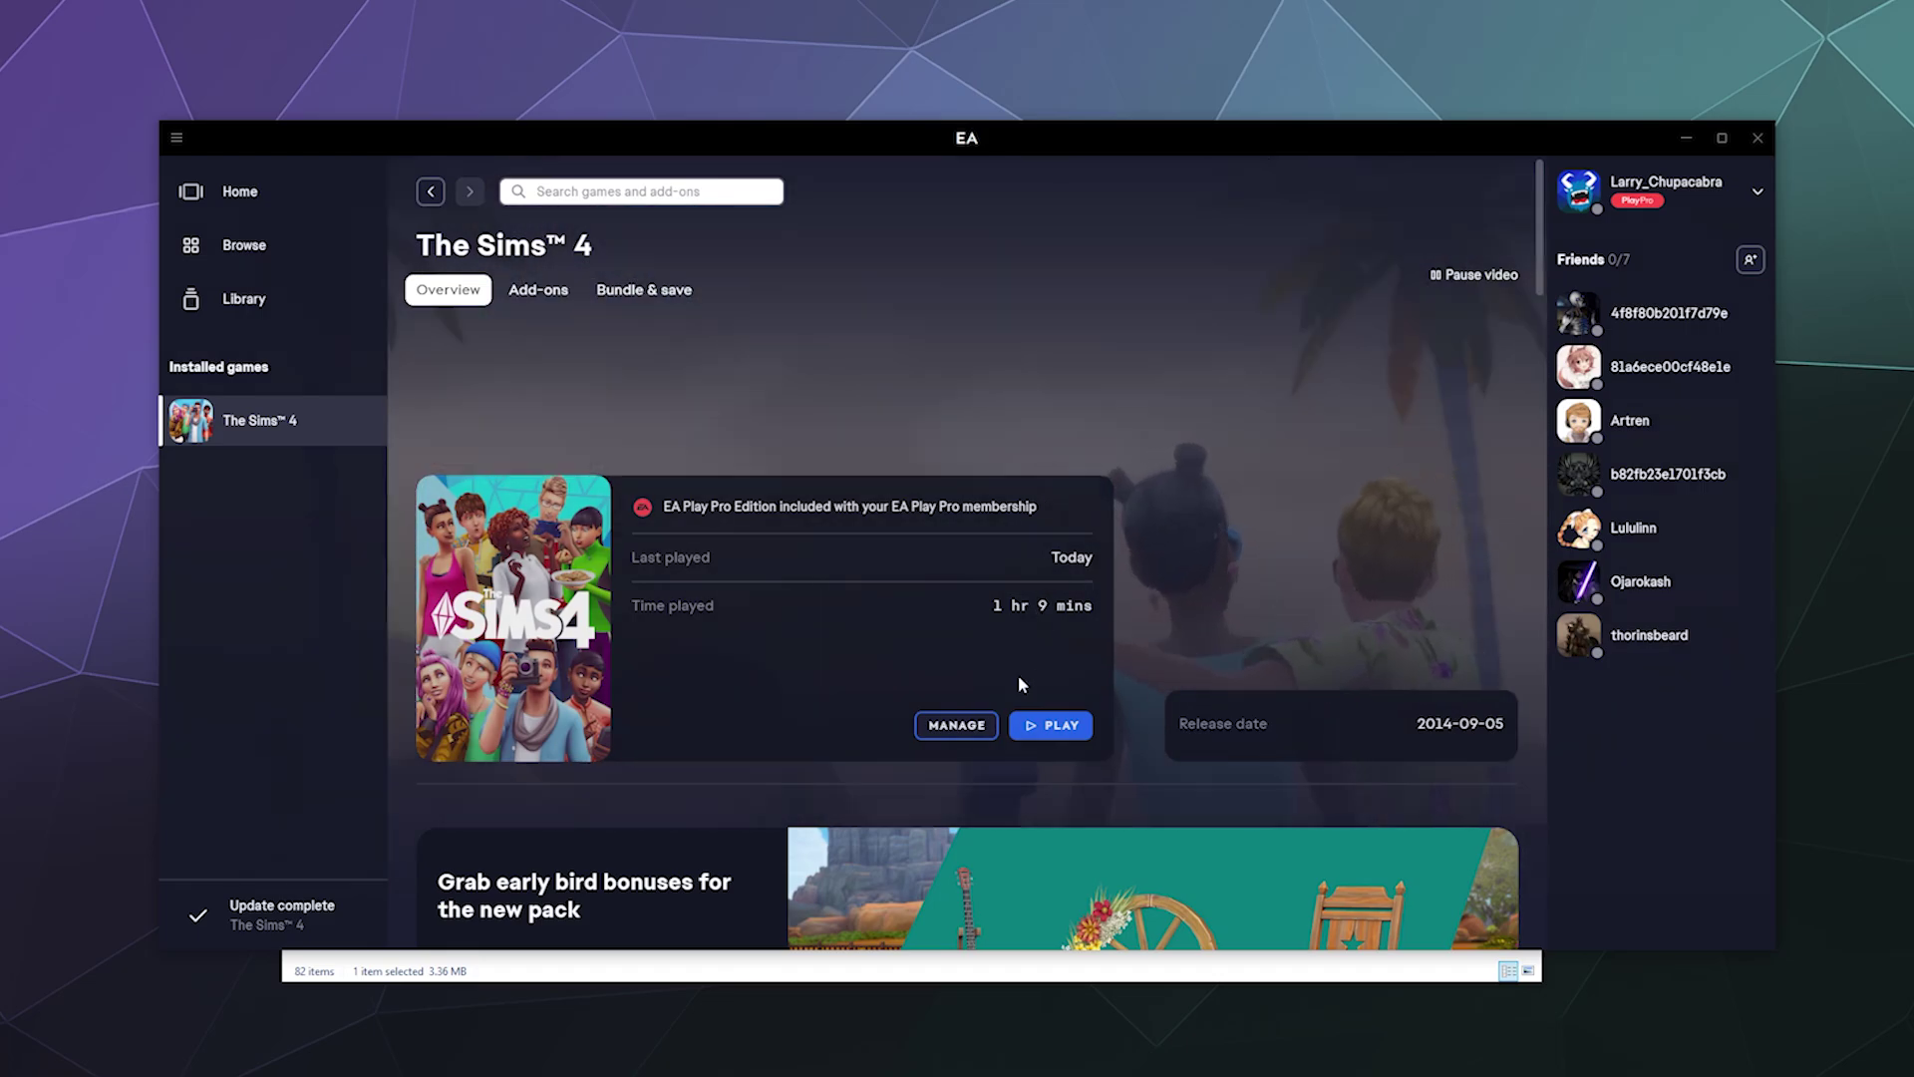
left_click(956, 725)
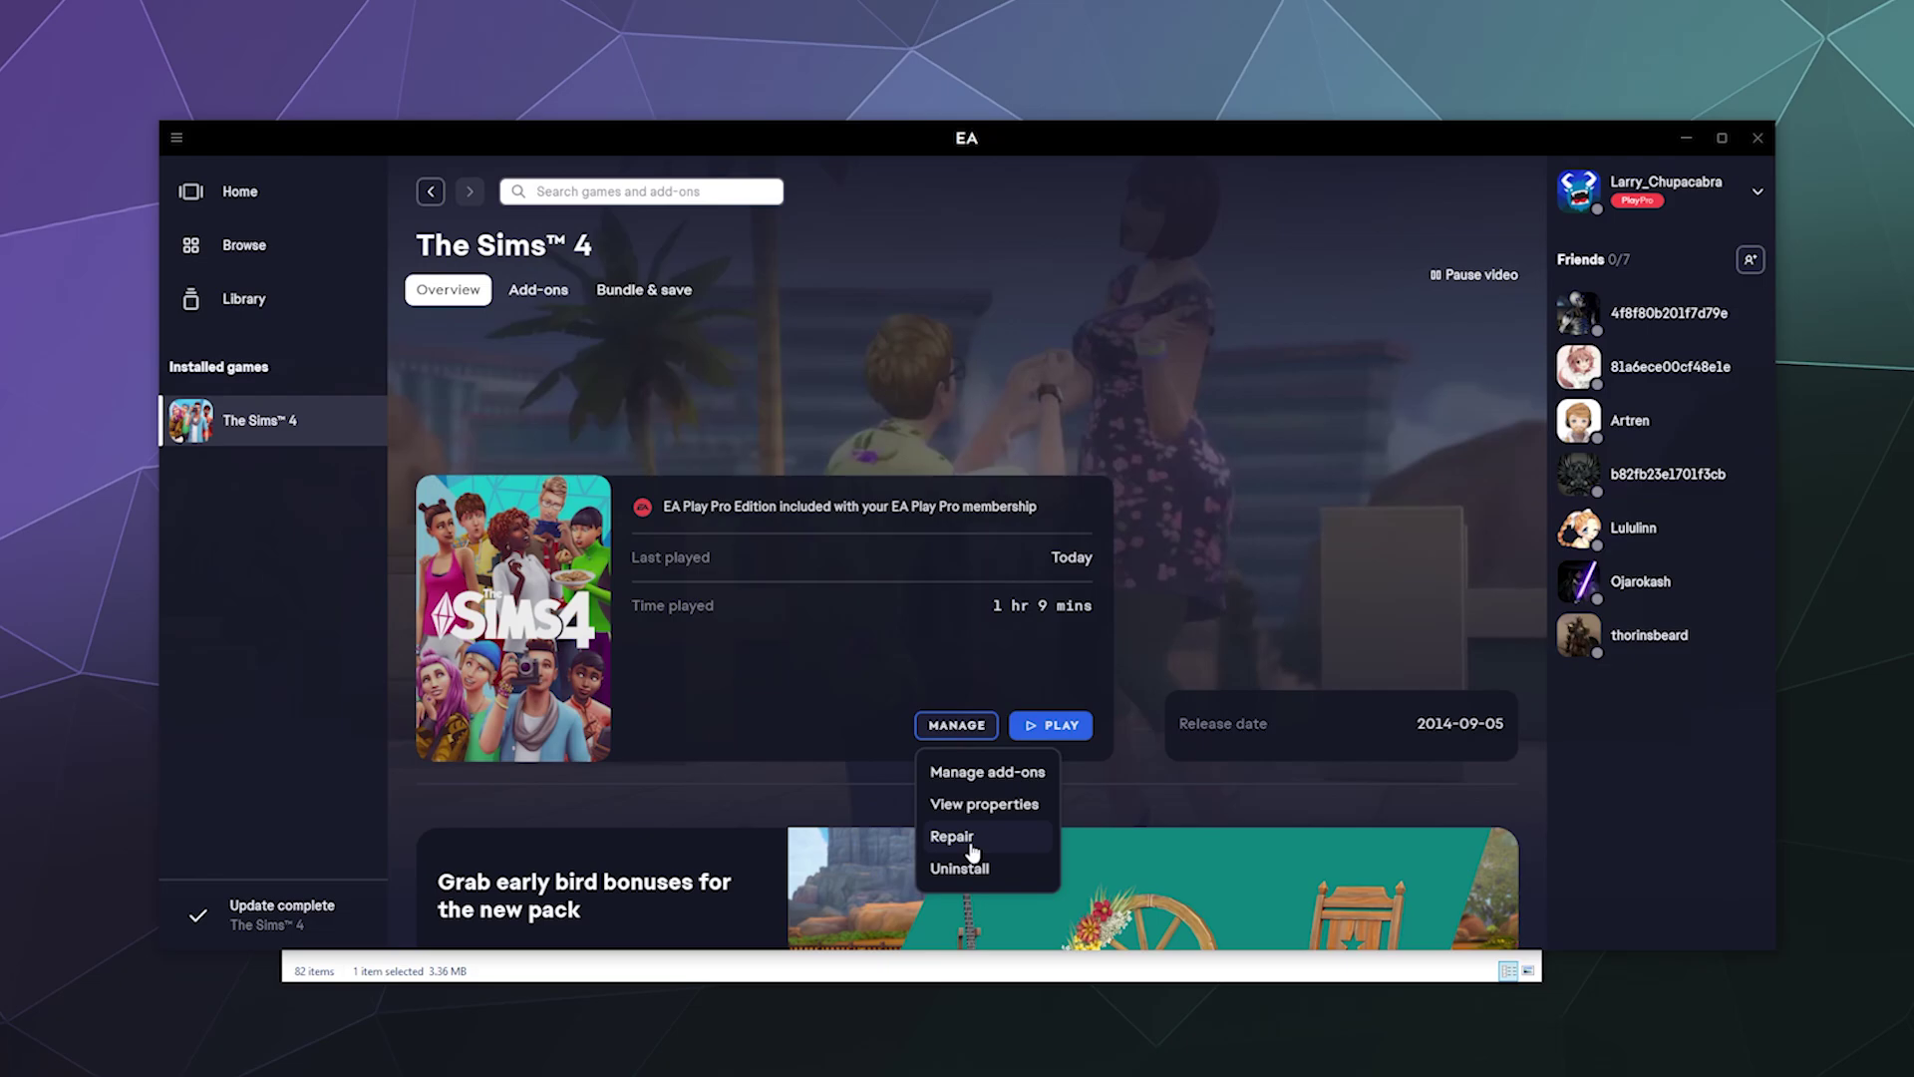
left_click(979, 805)
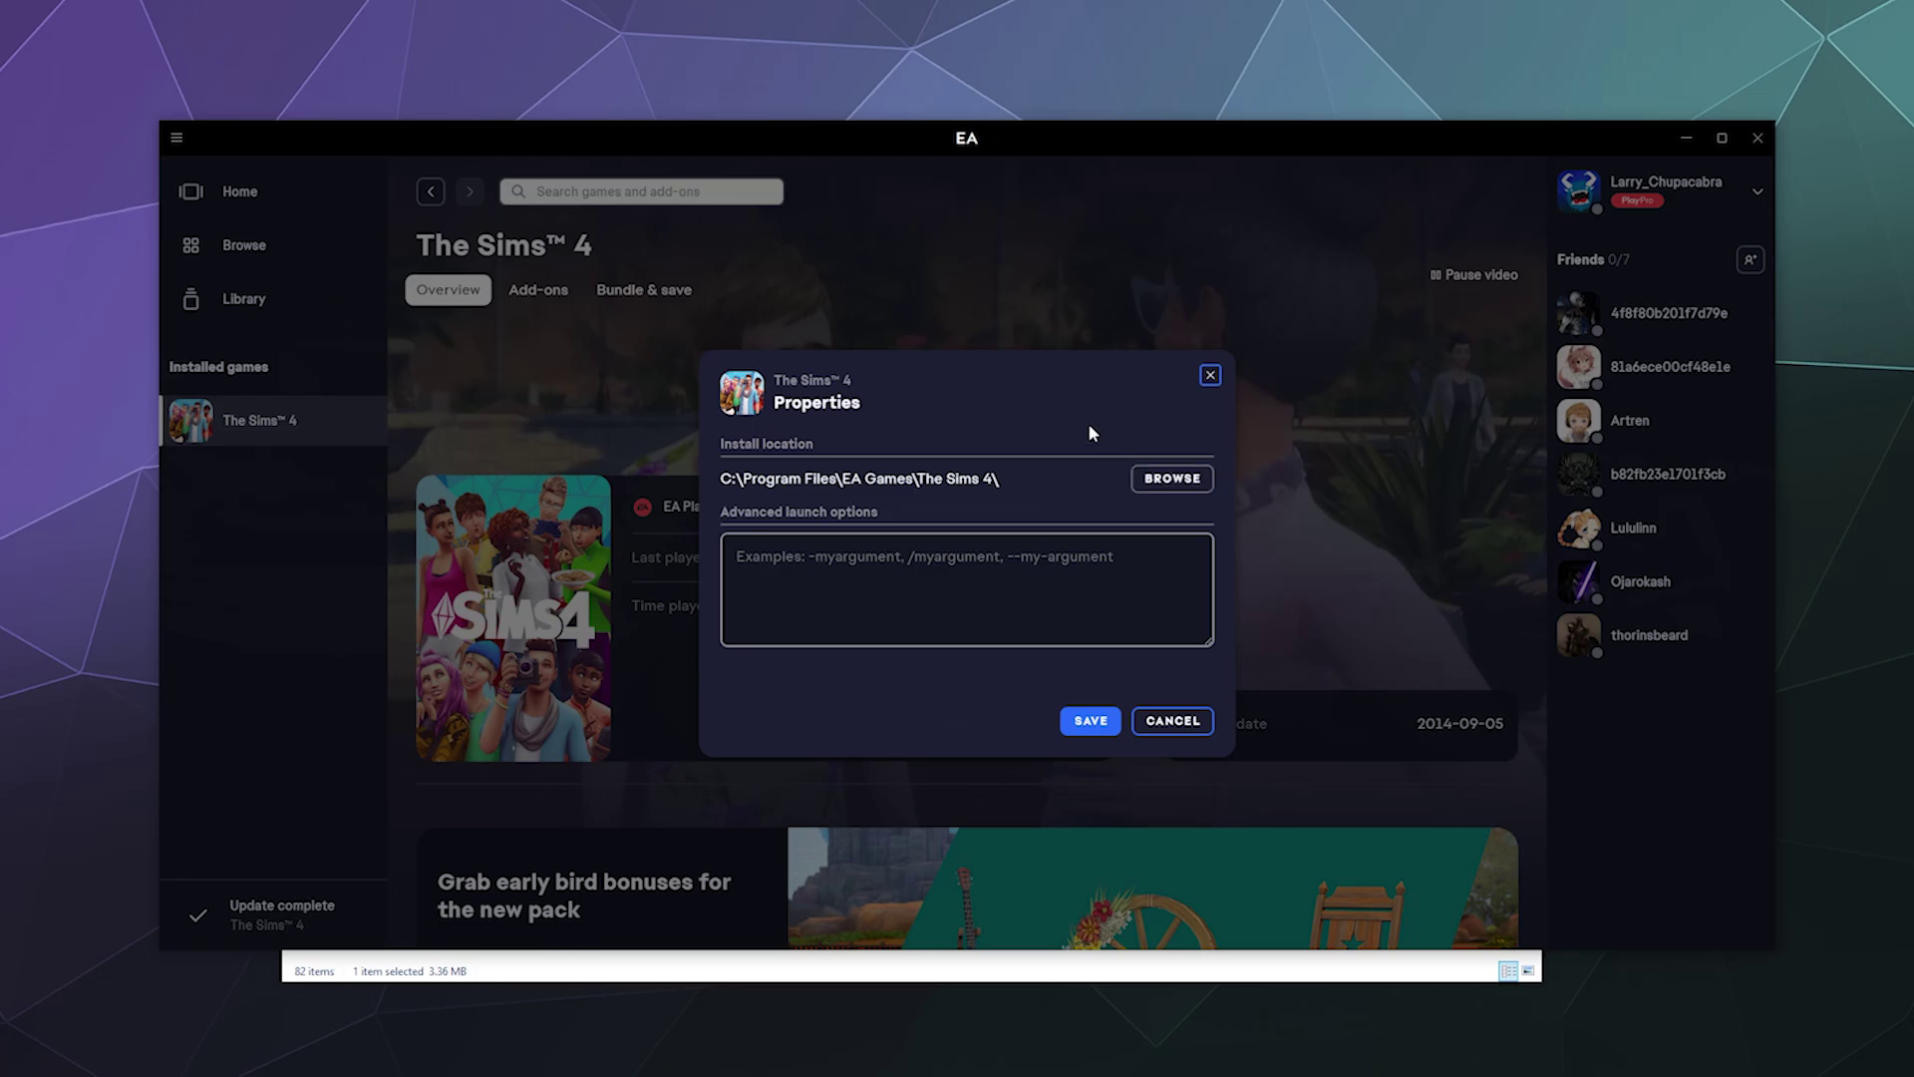
left_click(1184, 484)
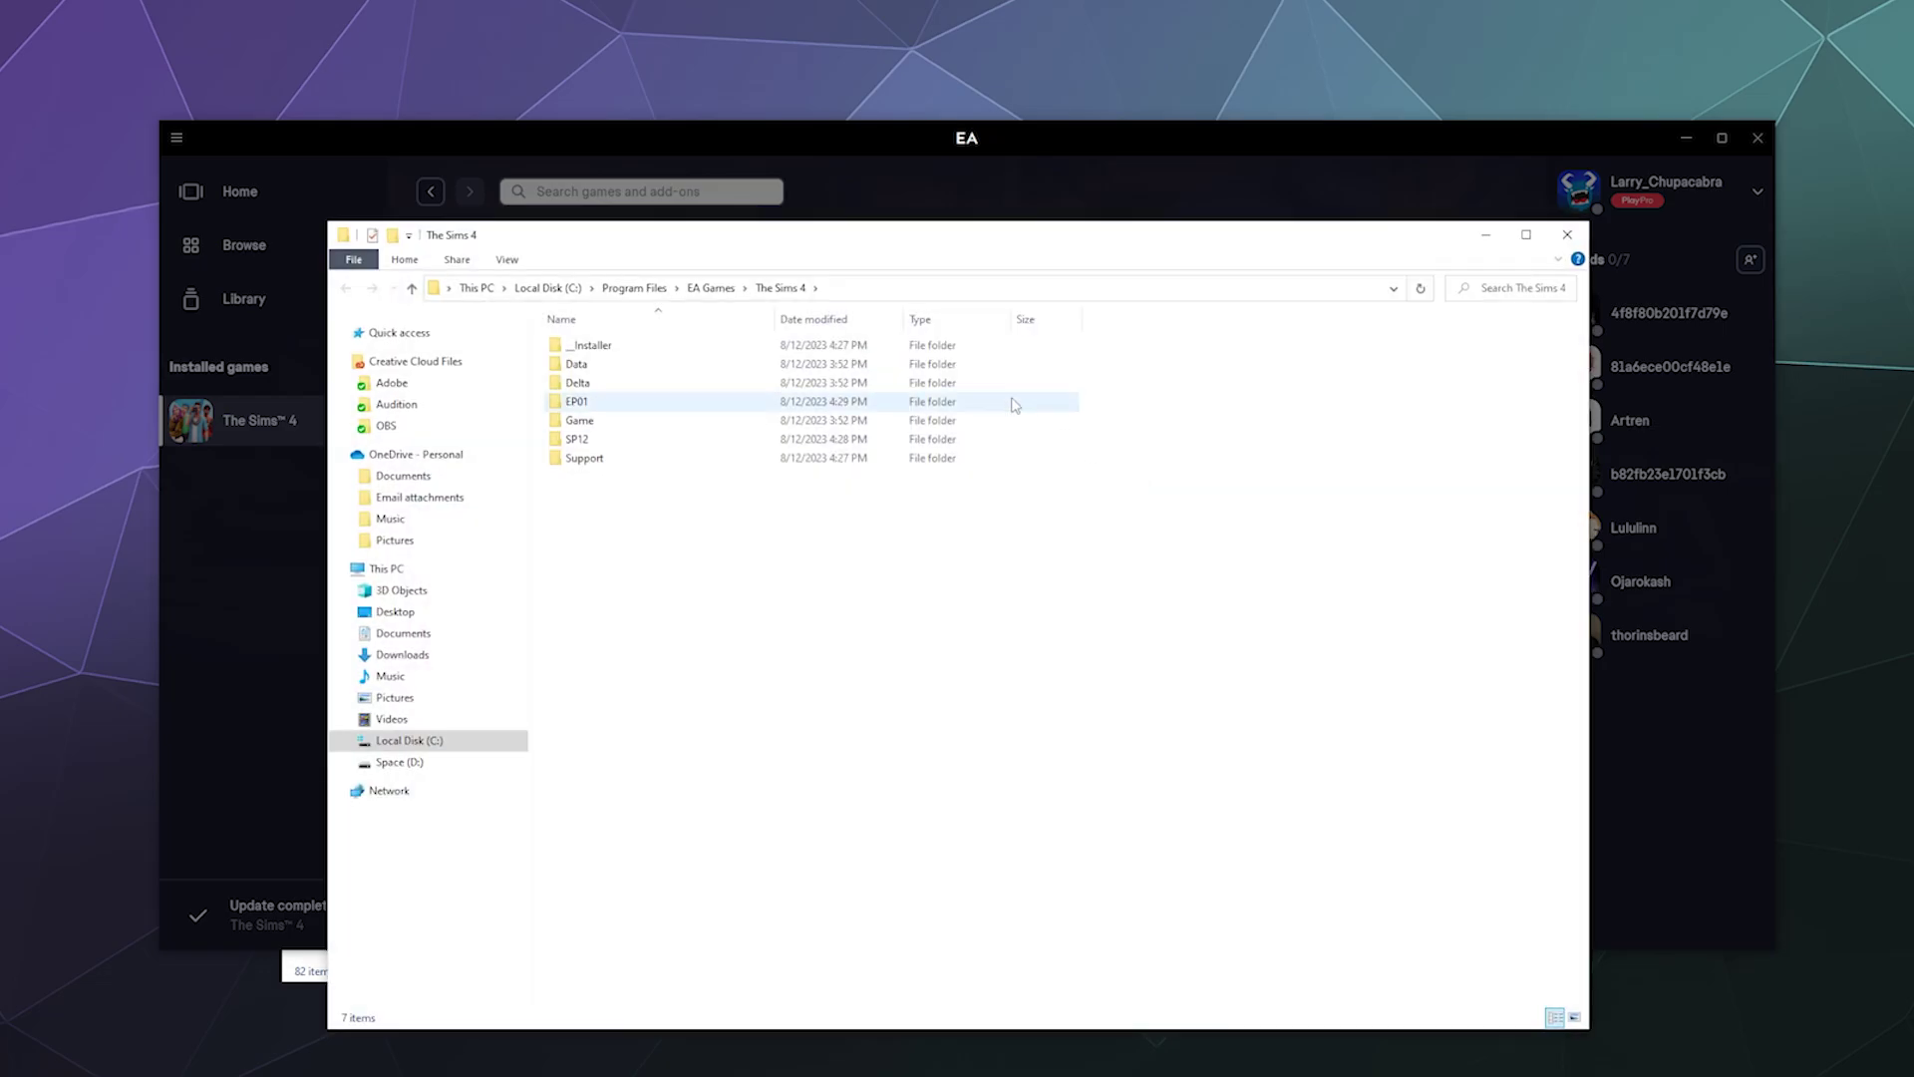
Open the Game\Bin folder, locate the TS4_x64 application, and select the folder's full path for copying.
double_click(632, 421)
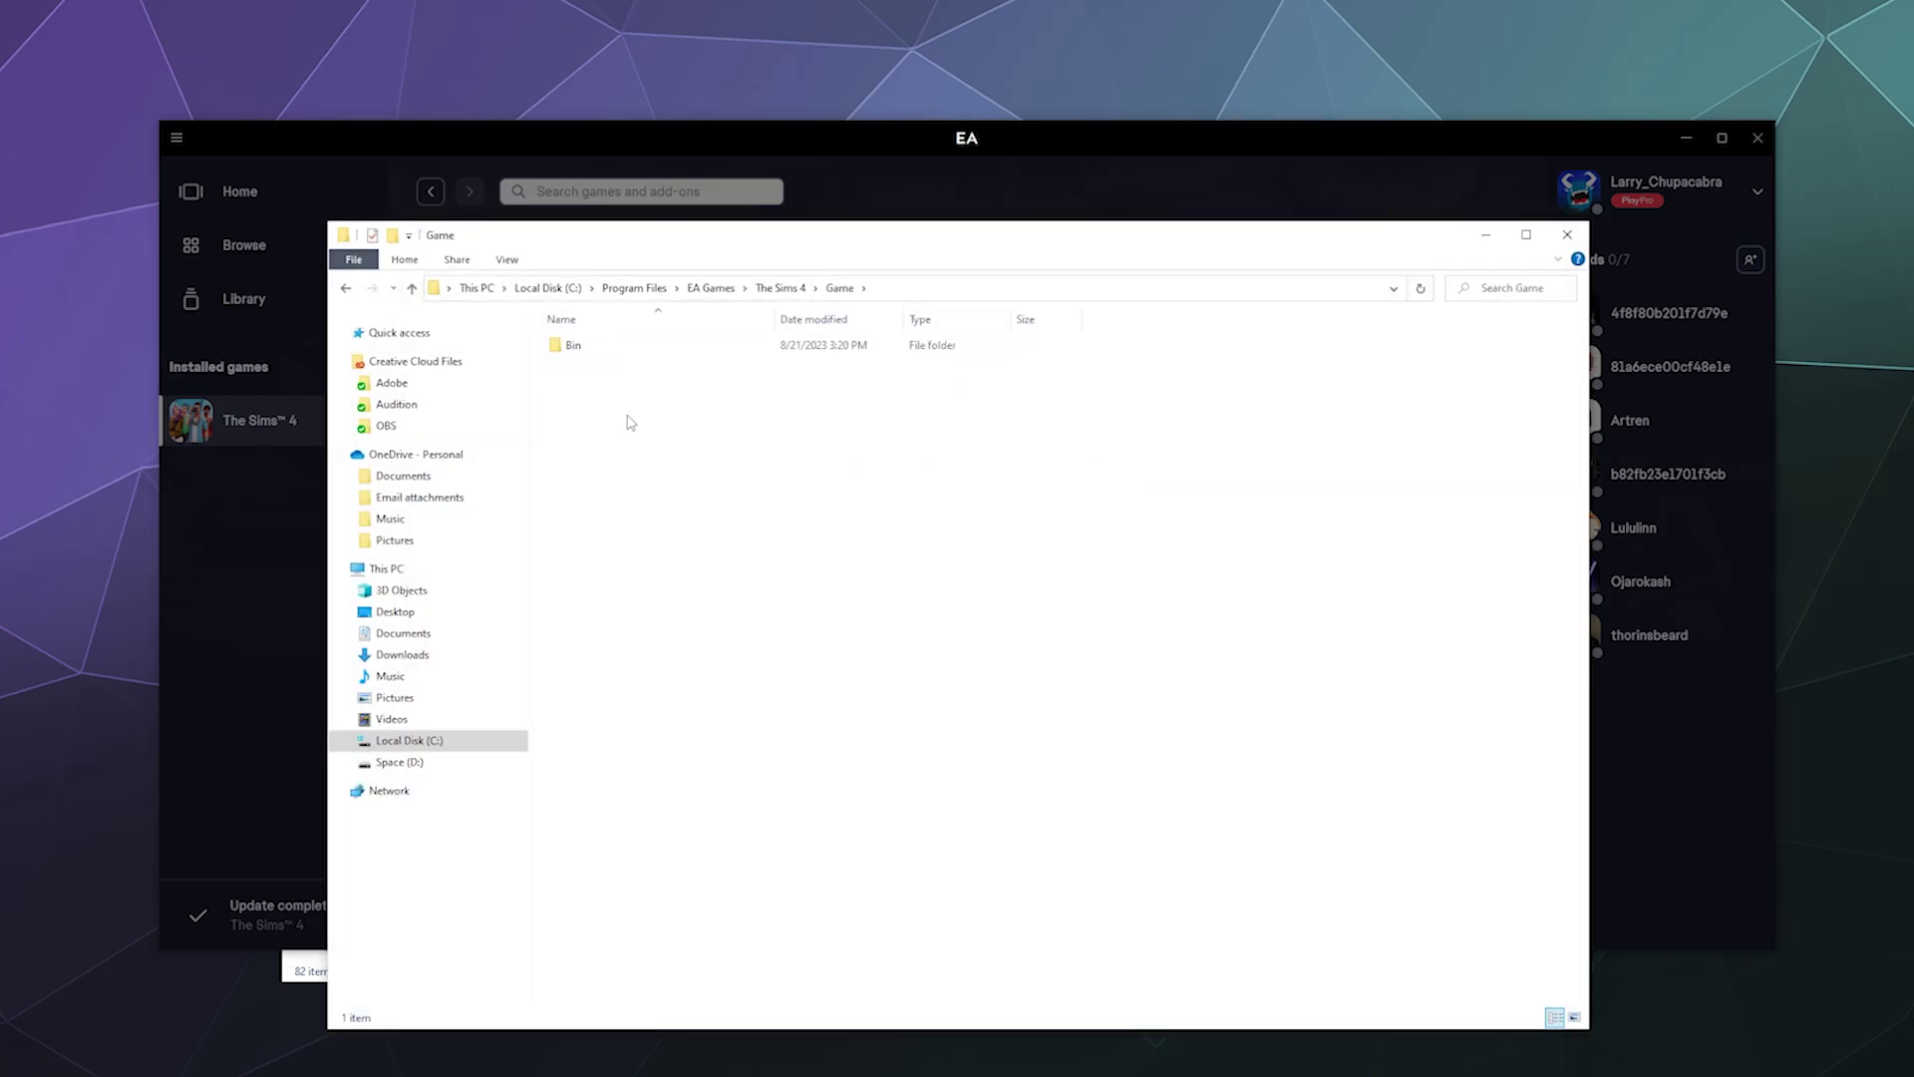
double_click(562, 345)
left_click(588, 646)
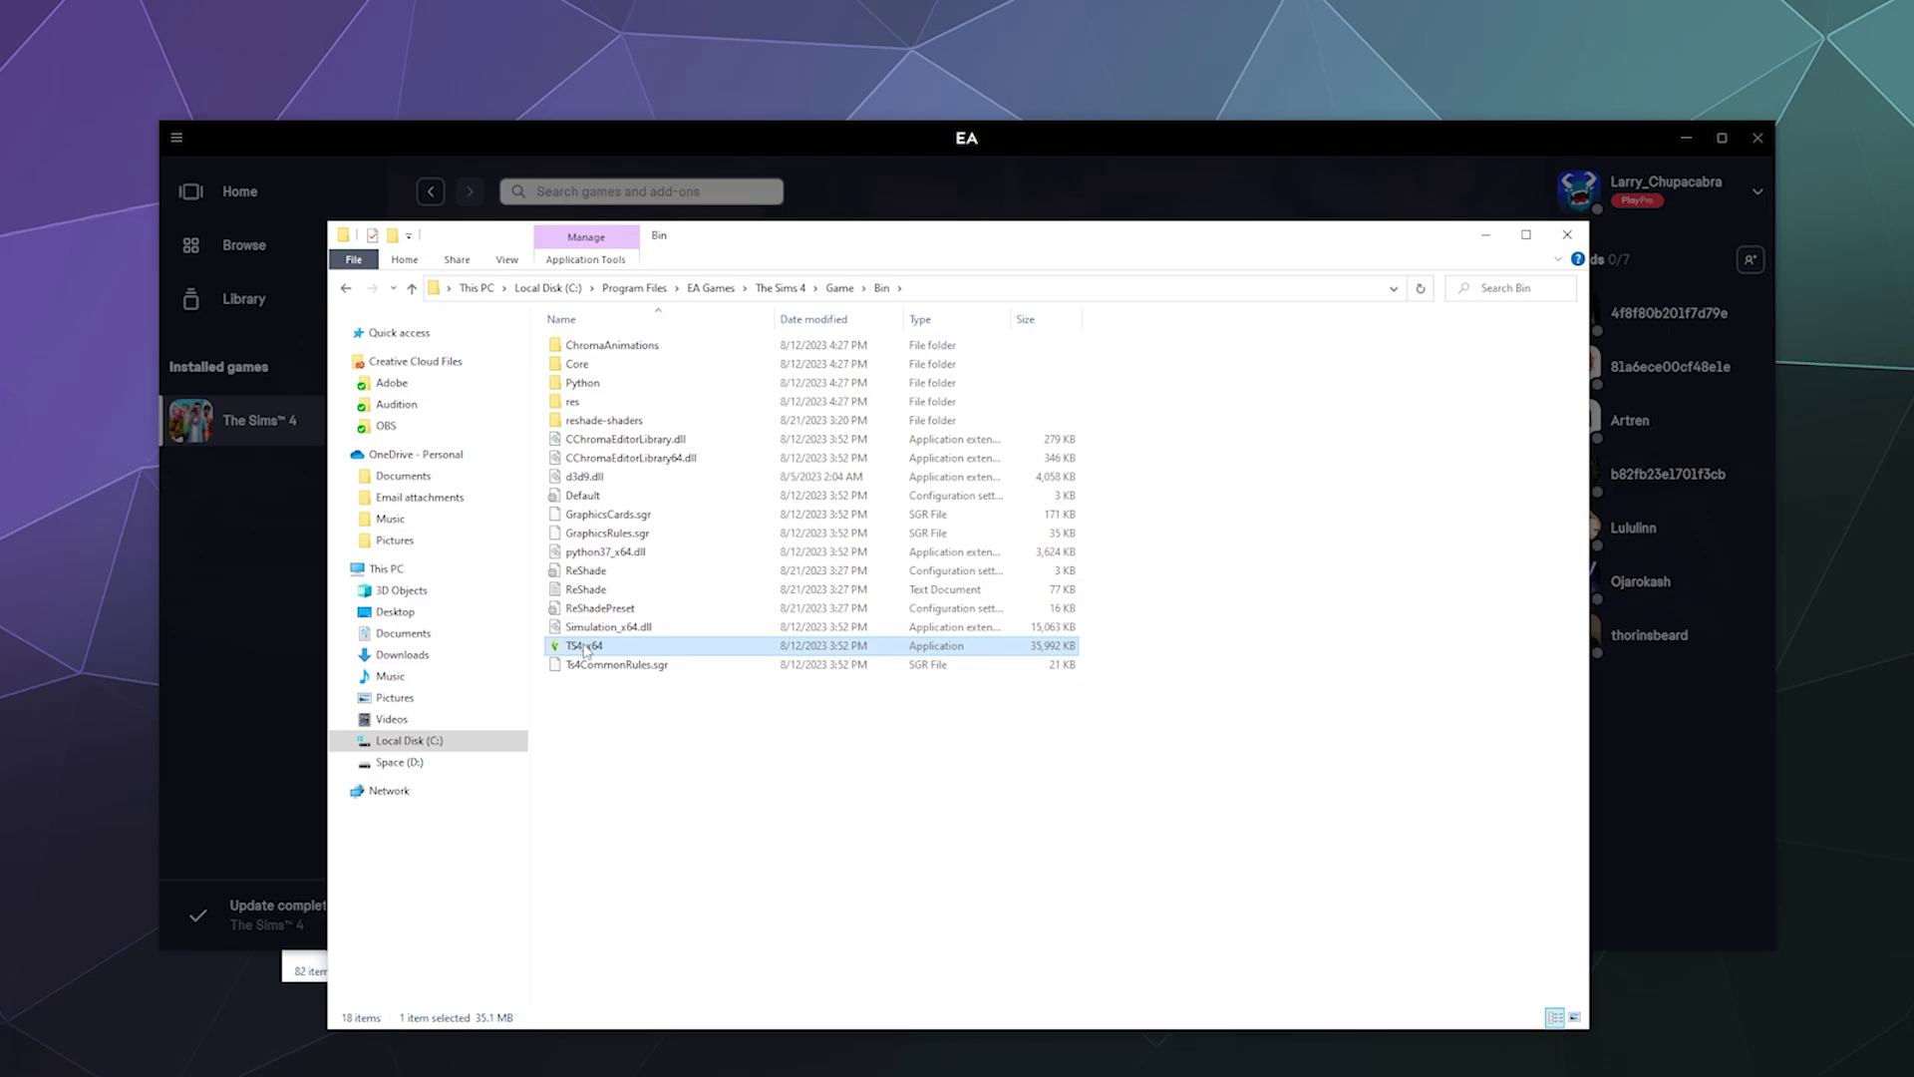
left_click(918, 287)
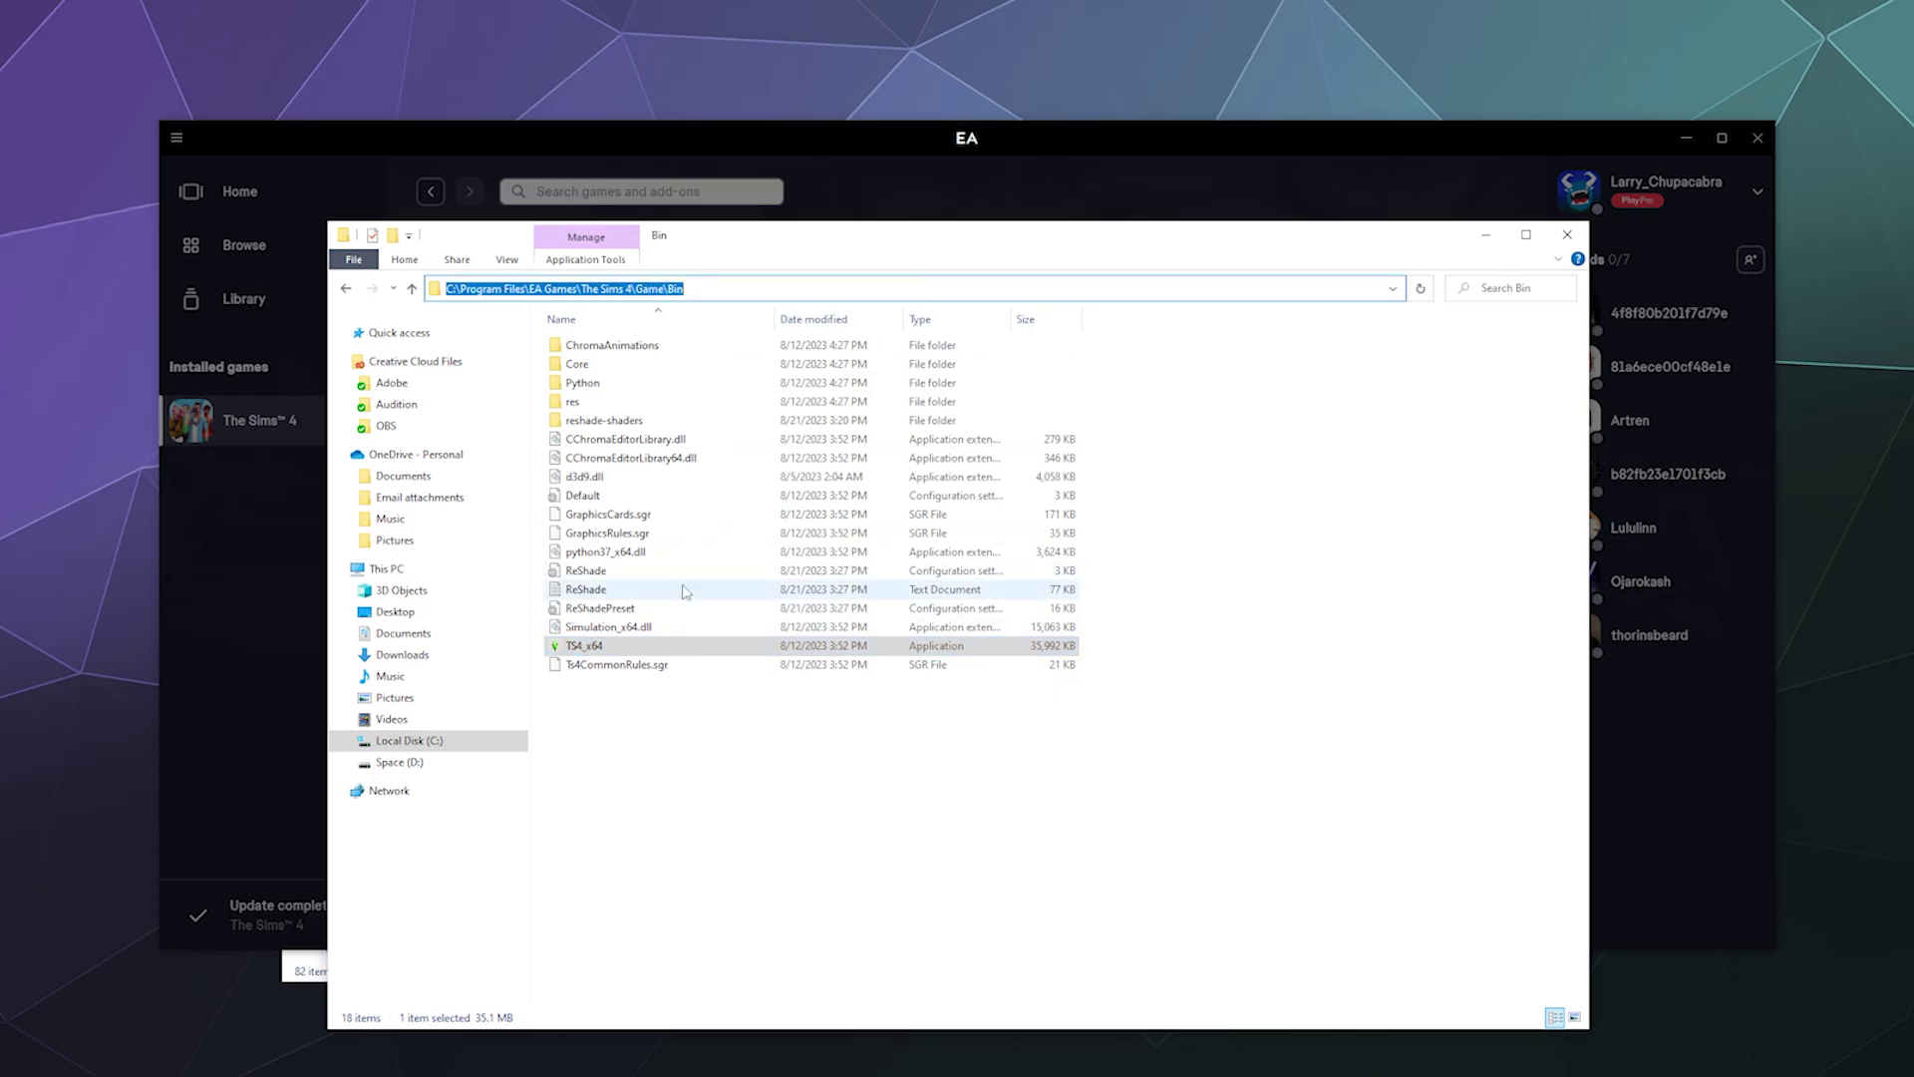
Return to ReShade Setup and choose TS4_x64 in C:\Program Files\EA Games\The Sims 4\Game\Bin as the target game.
left_click(989, 169)
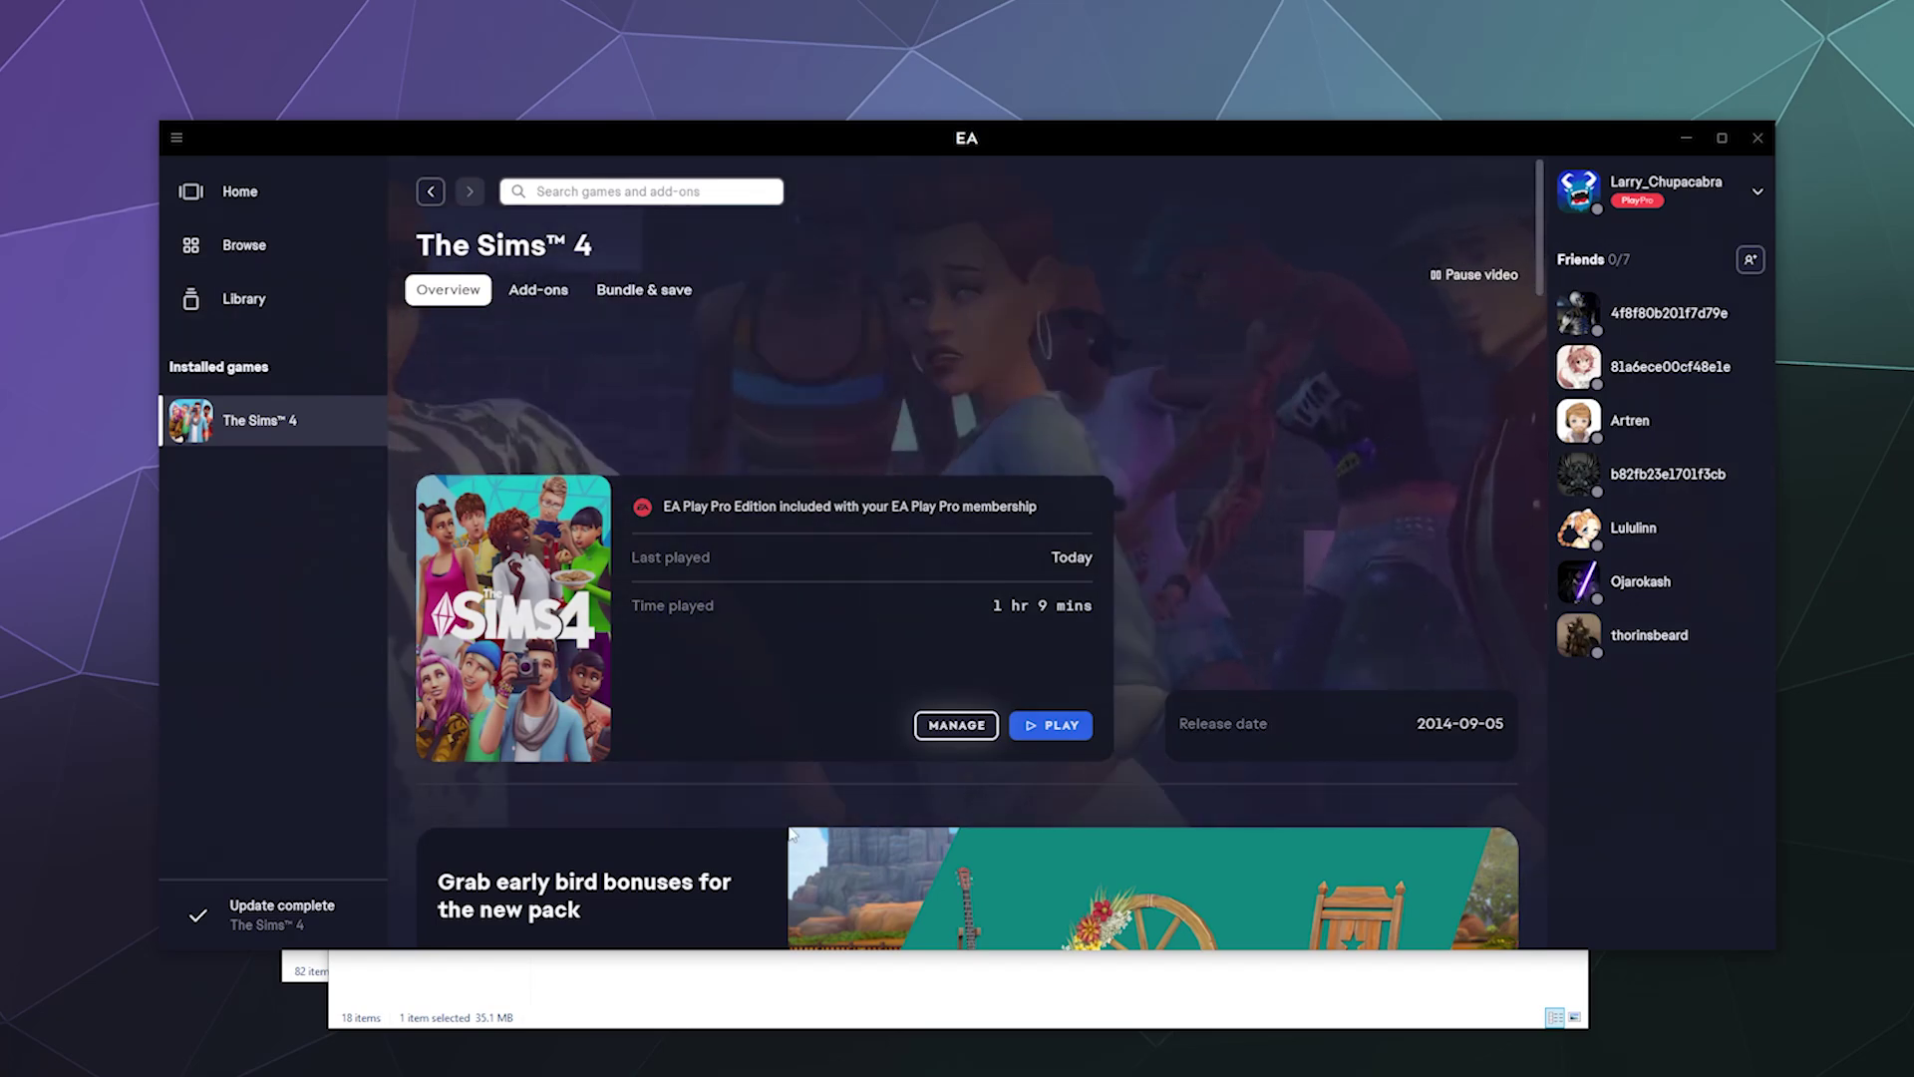
left_click(761, 992)
left_click(1501, 240)
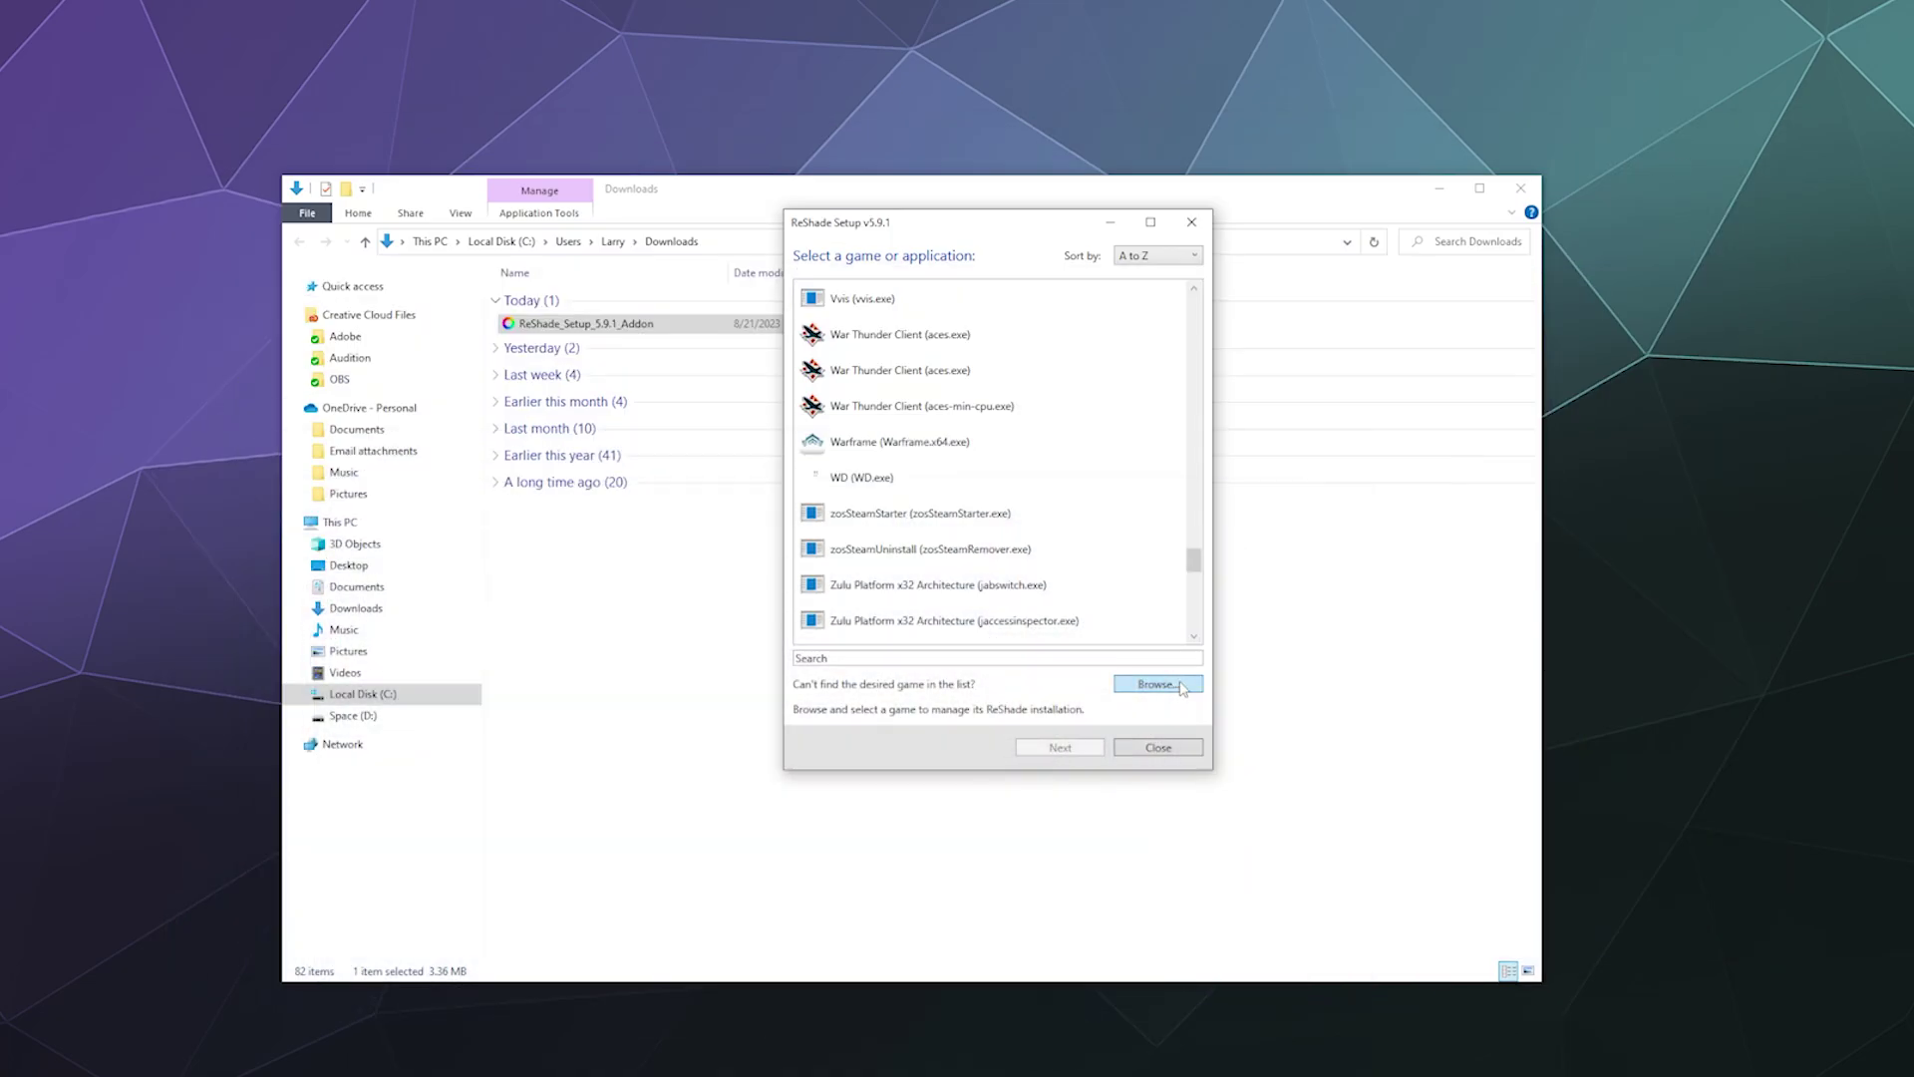
left_click(1156, 685)
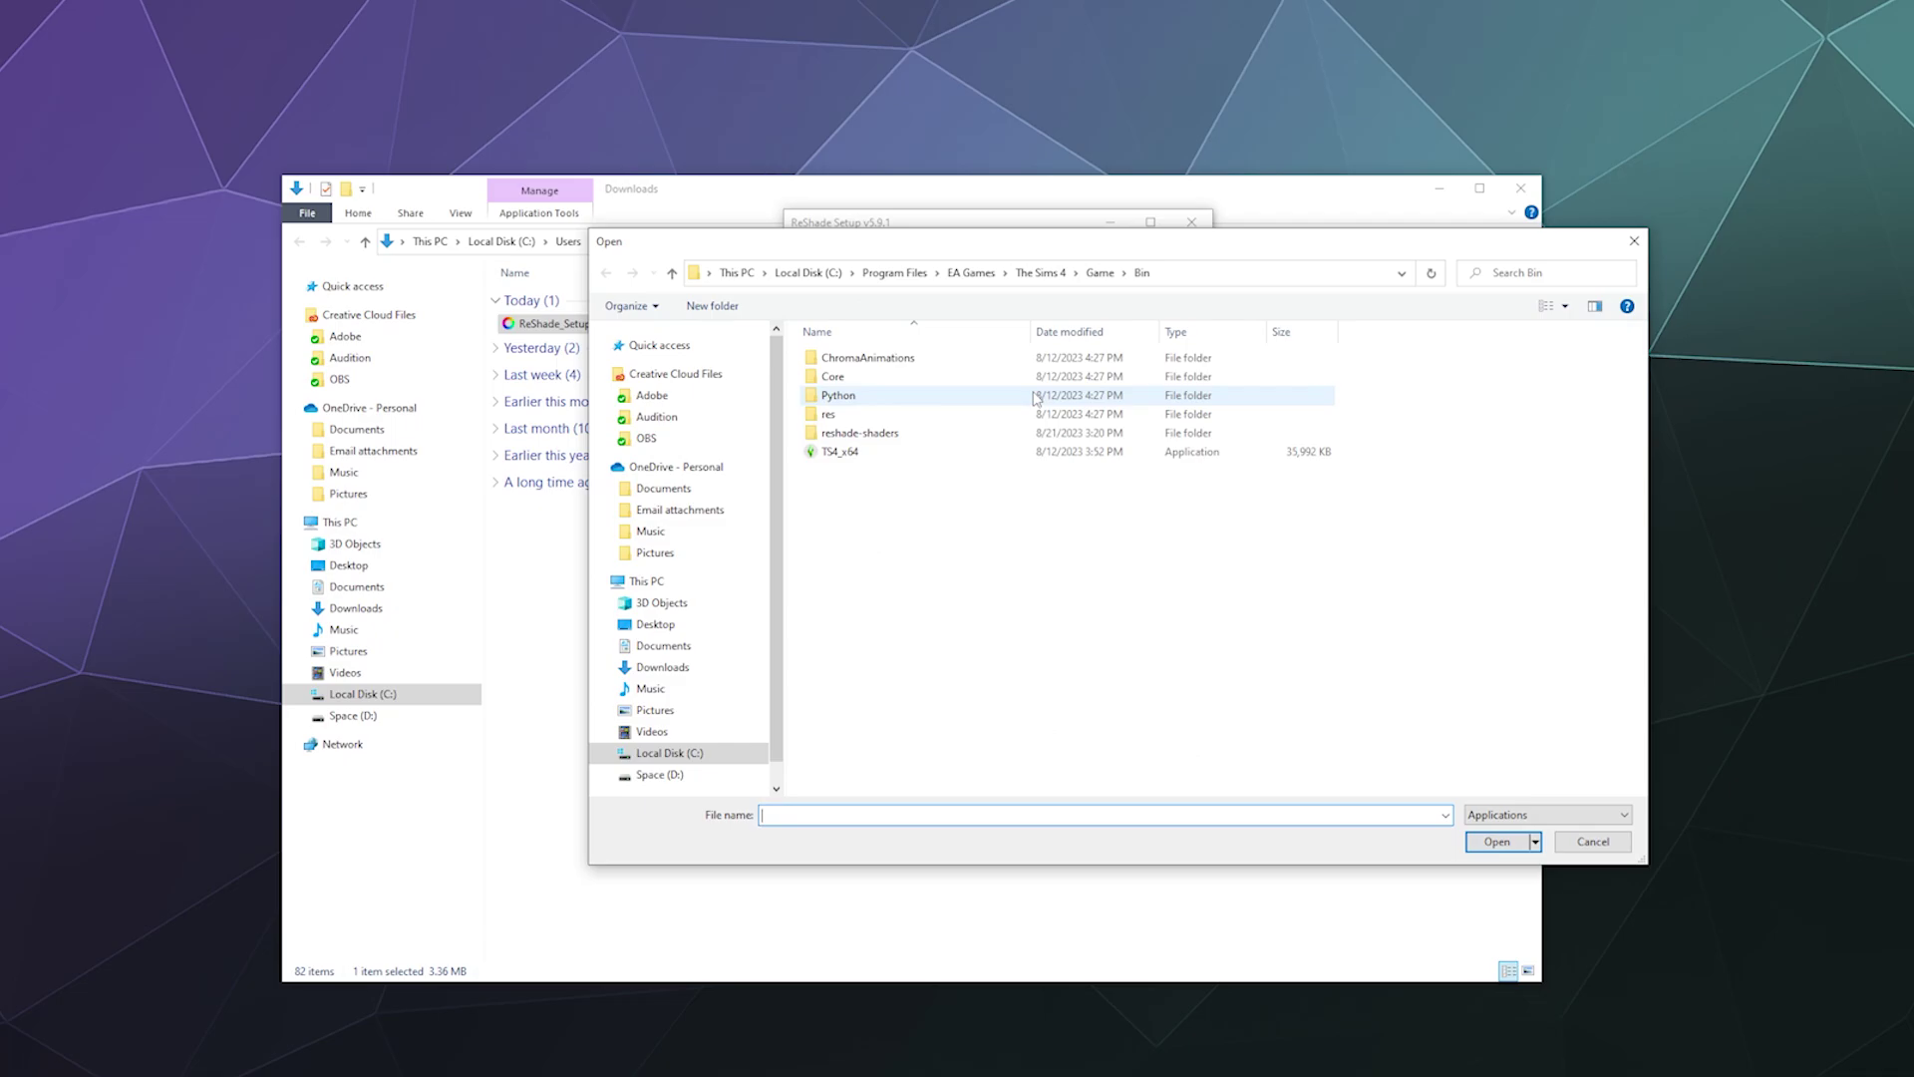
left_click(903, 276)
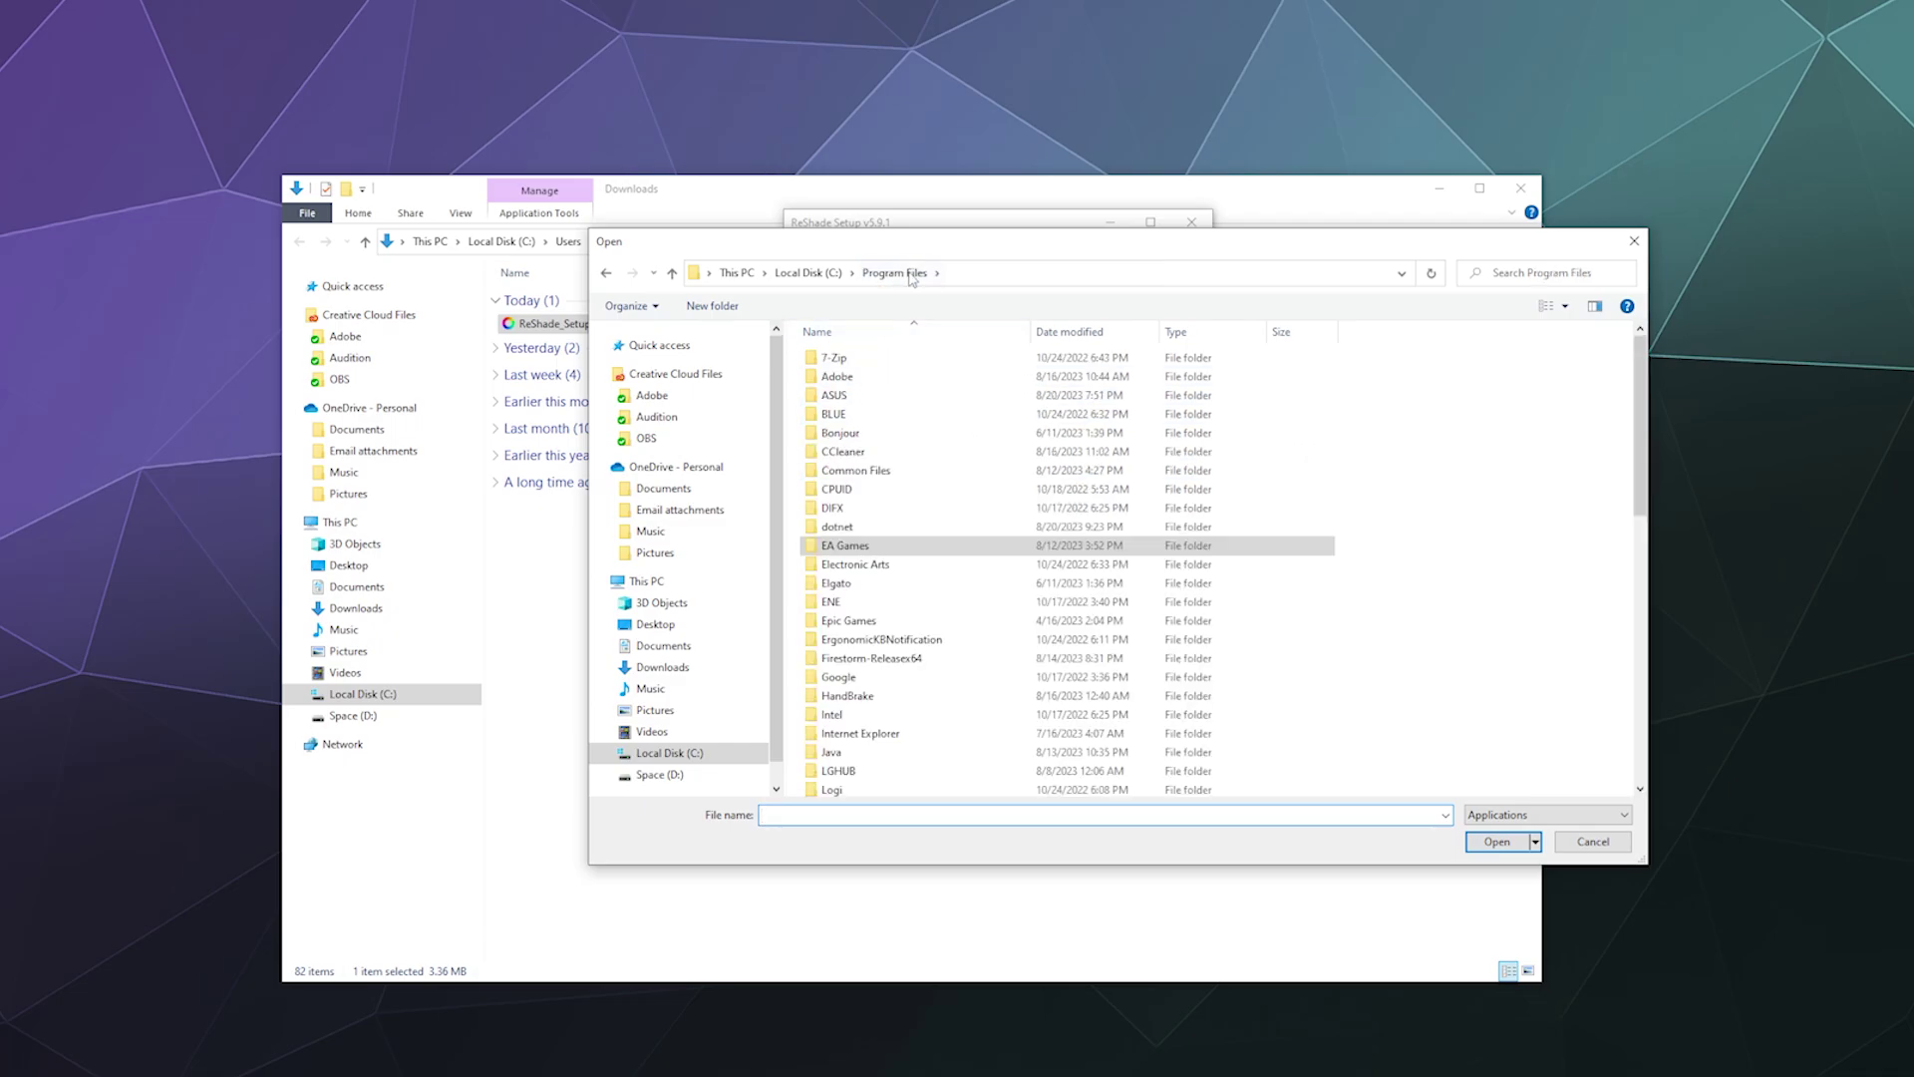
left_click(1014, 272)
type("C:\\Program Files\\EA Games\\The Sims 4\\Game\\Bin")
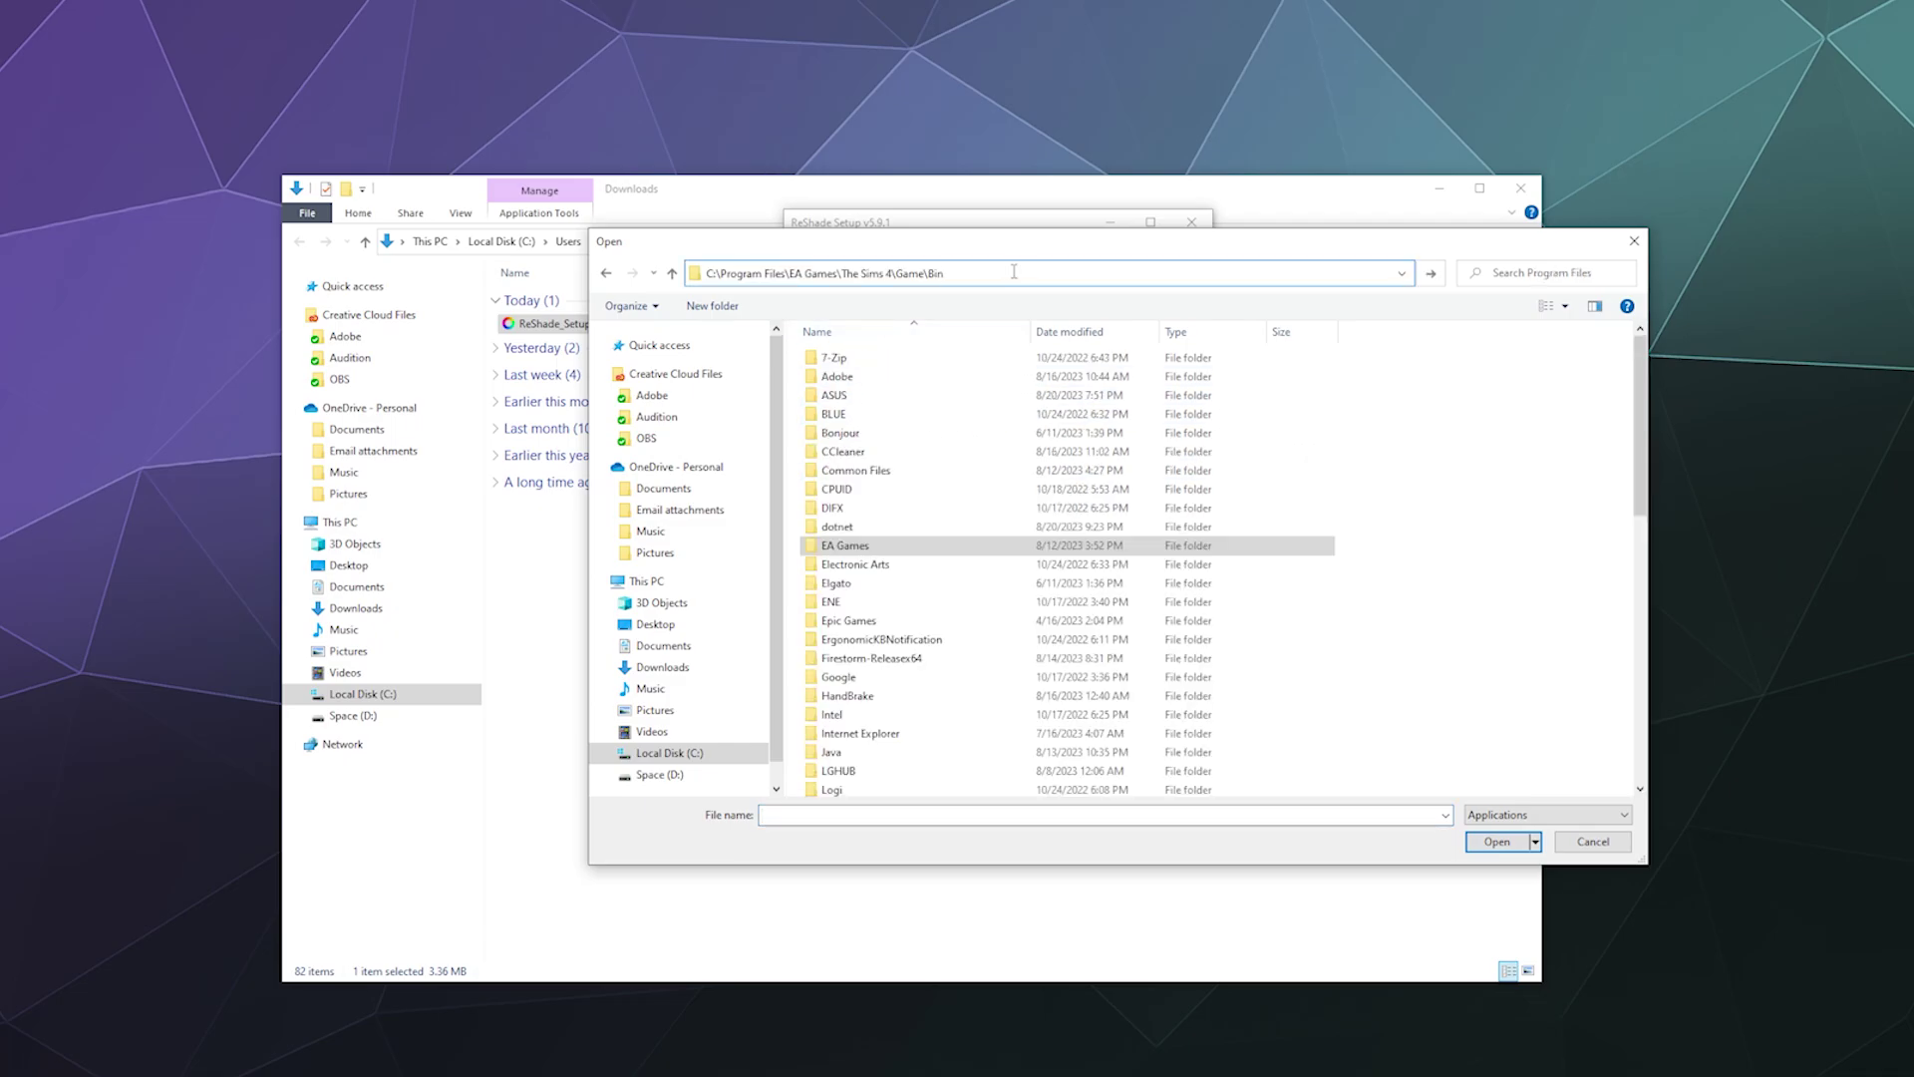
key("Return")
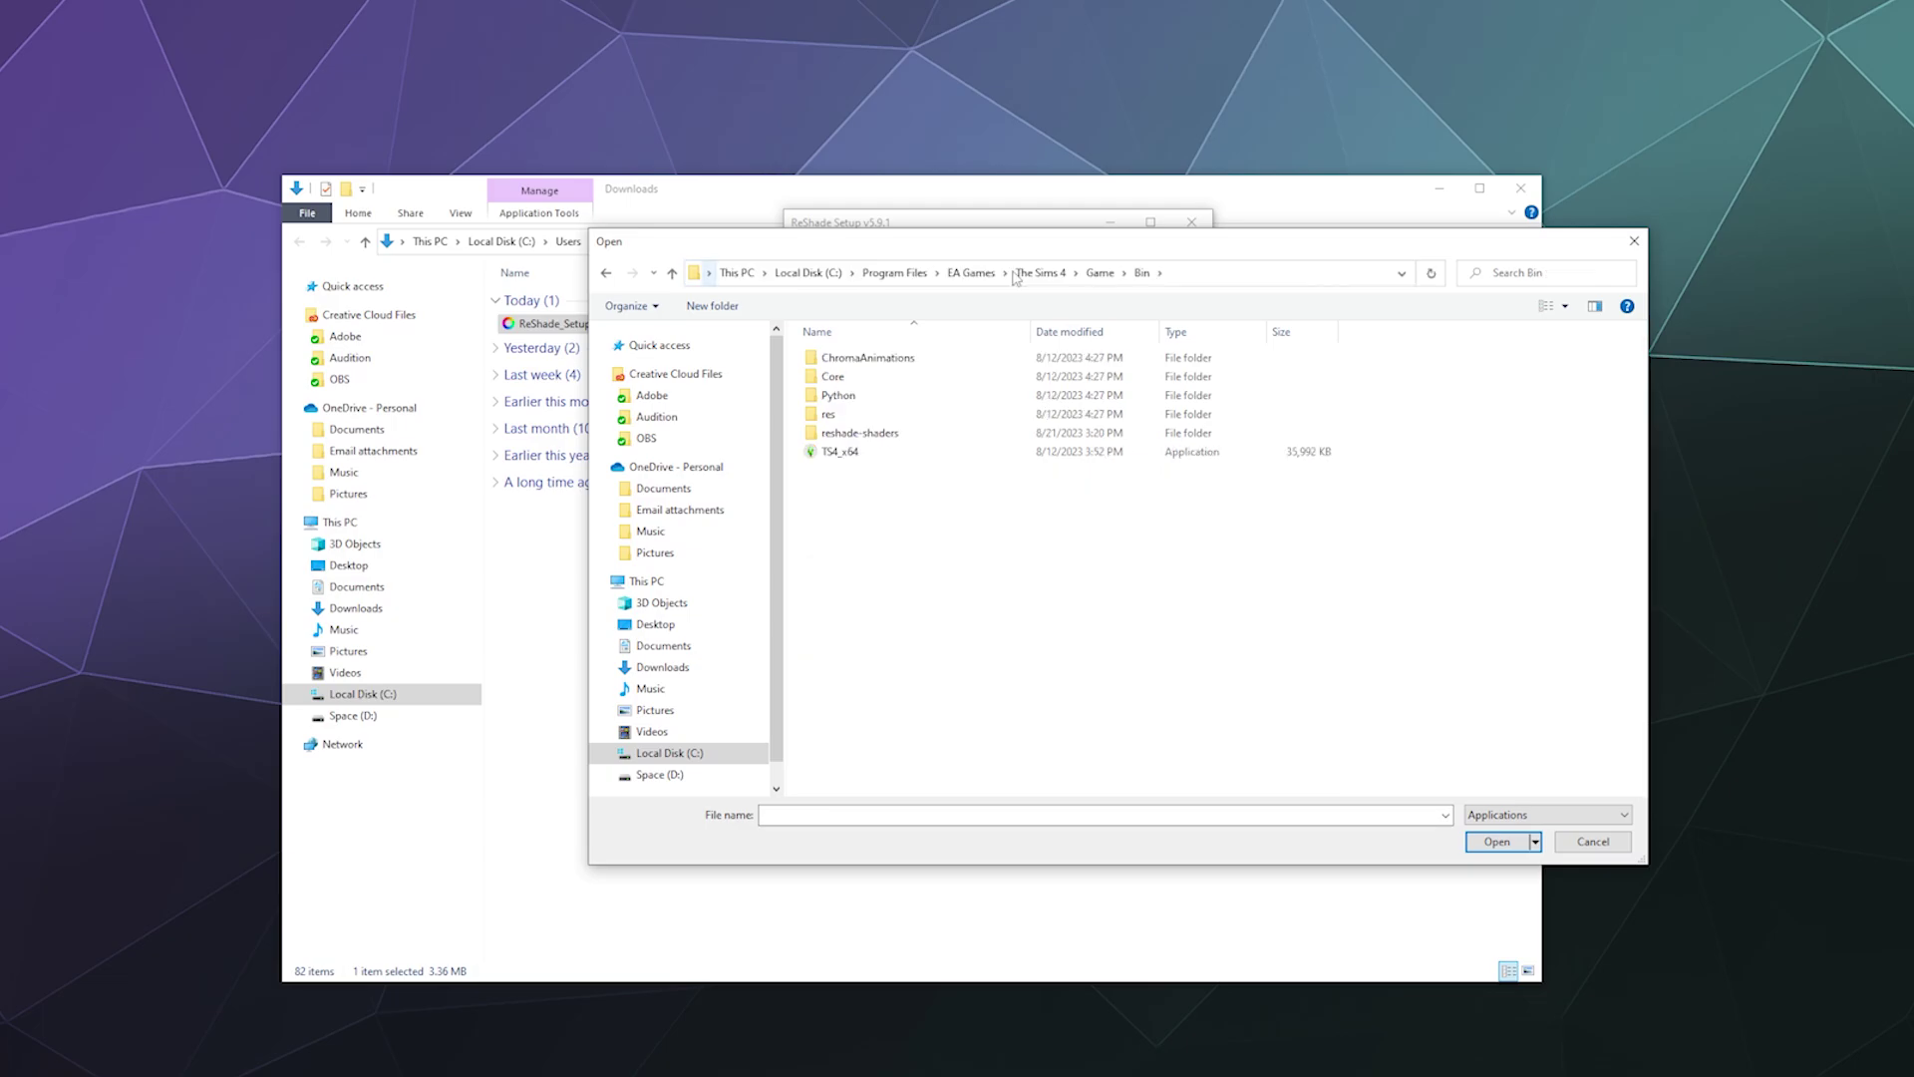
left_click(916, 457)
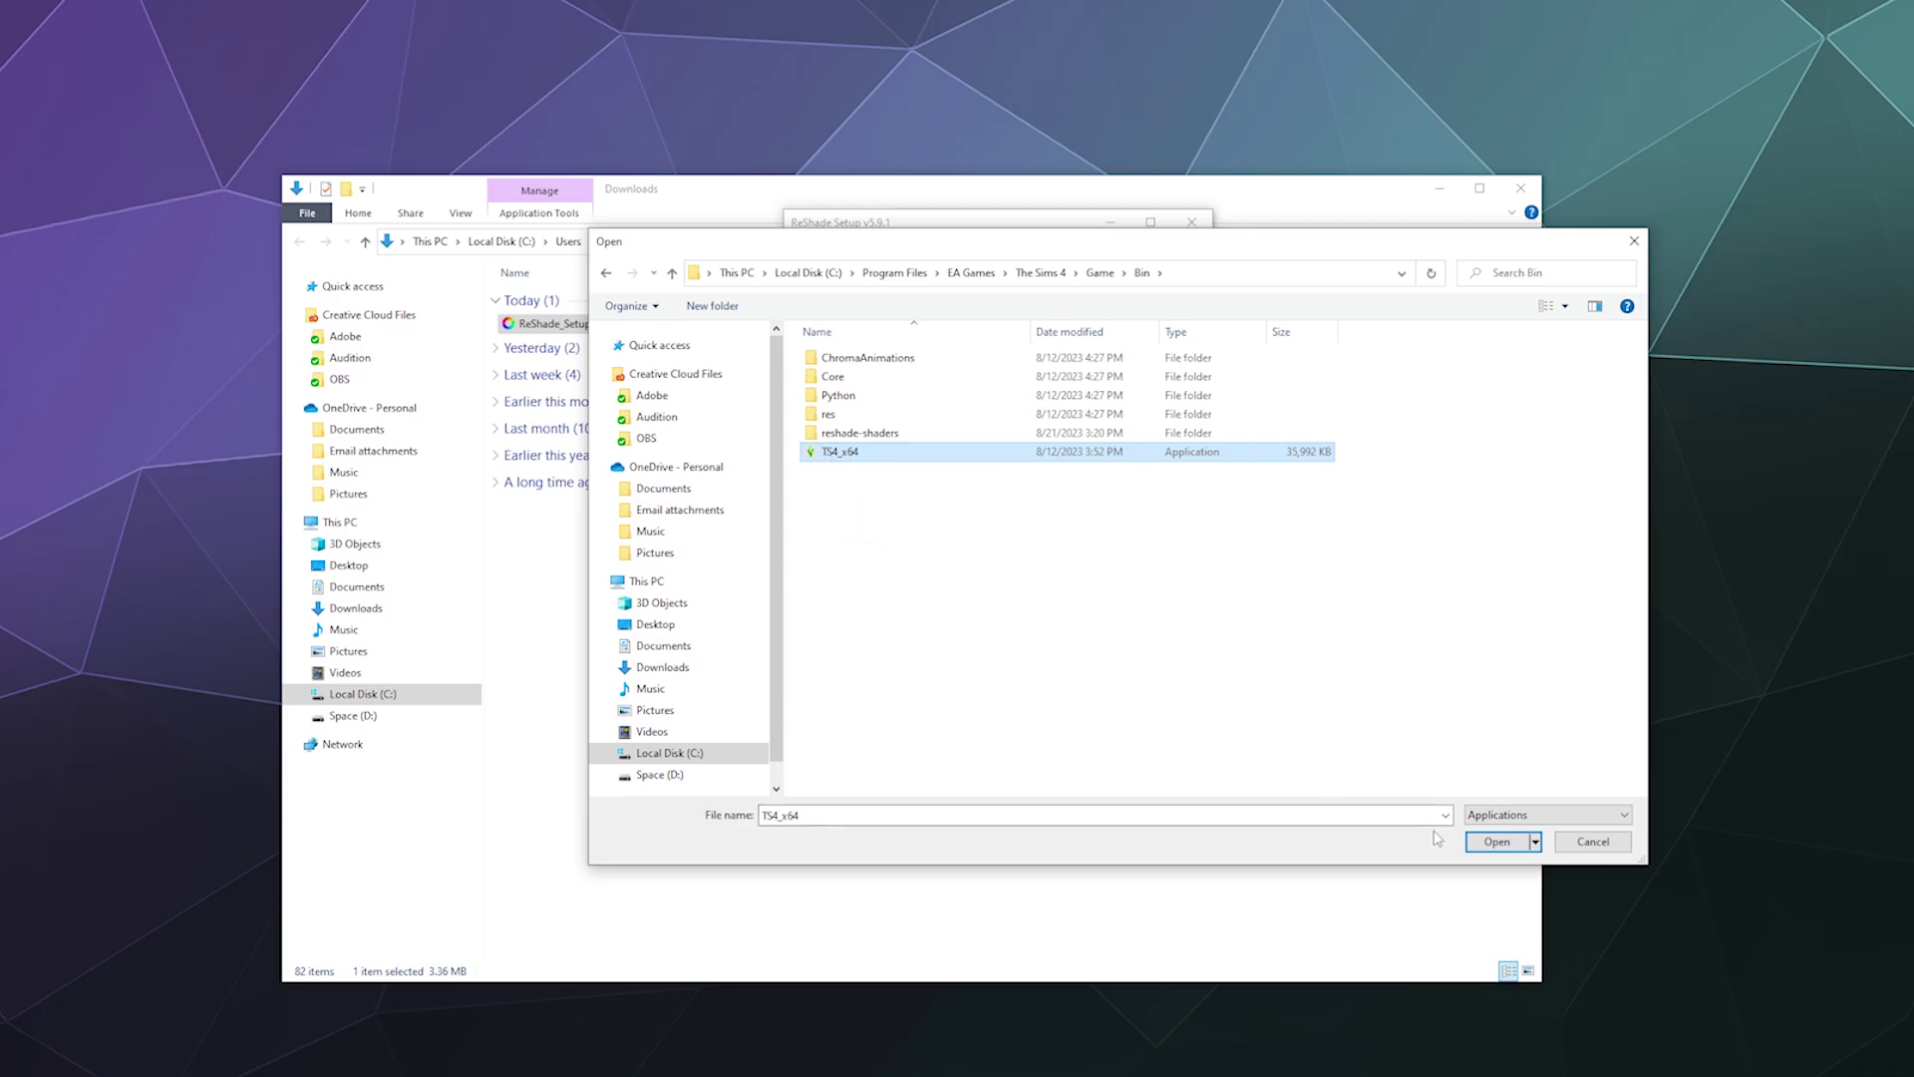
left_click(1485, 845)
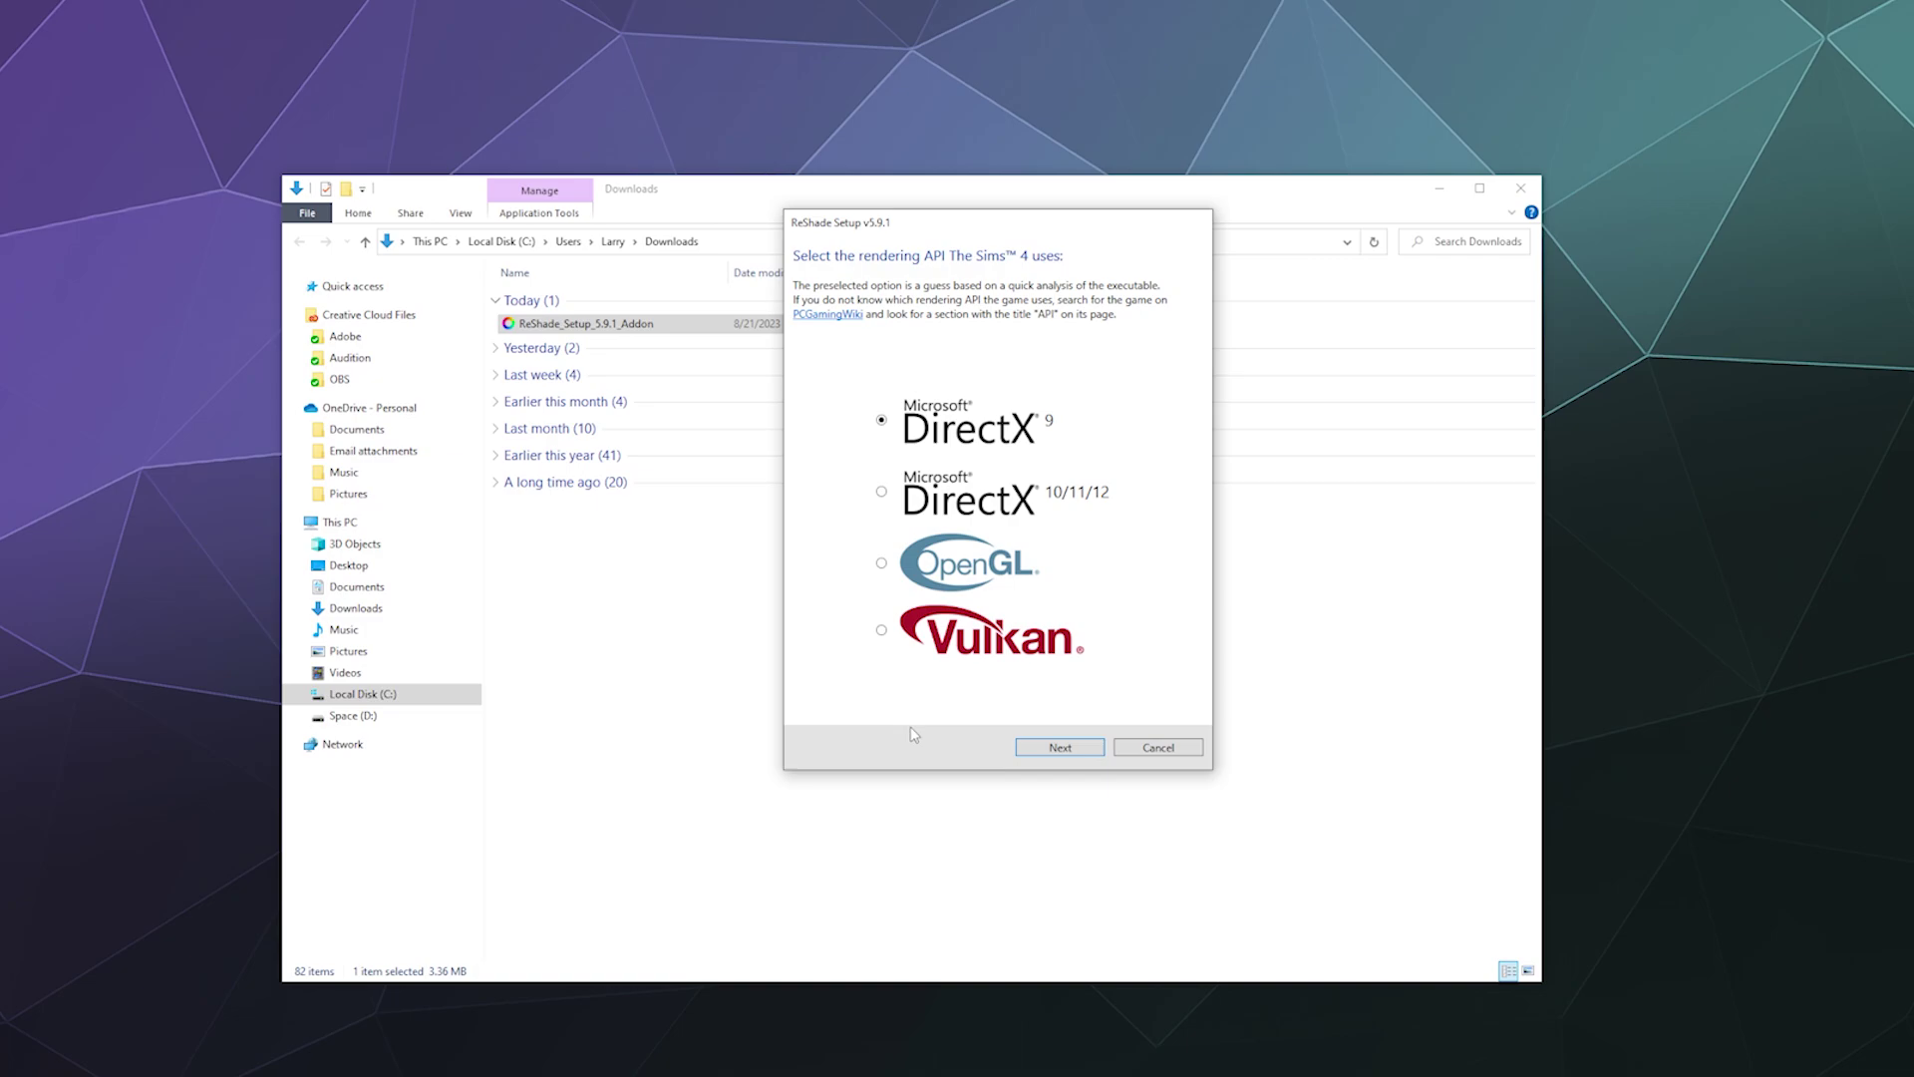
Accept DirectX 9 as the rendering API, uninstall ReShade from The Sims 4, and finish the setup.
left_click(1077, 749)
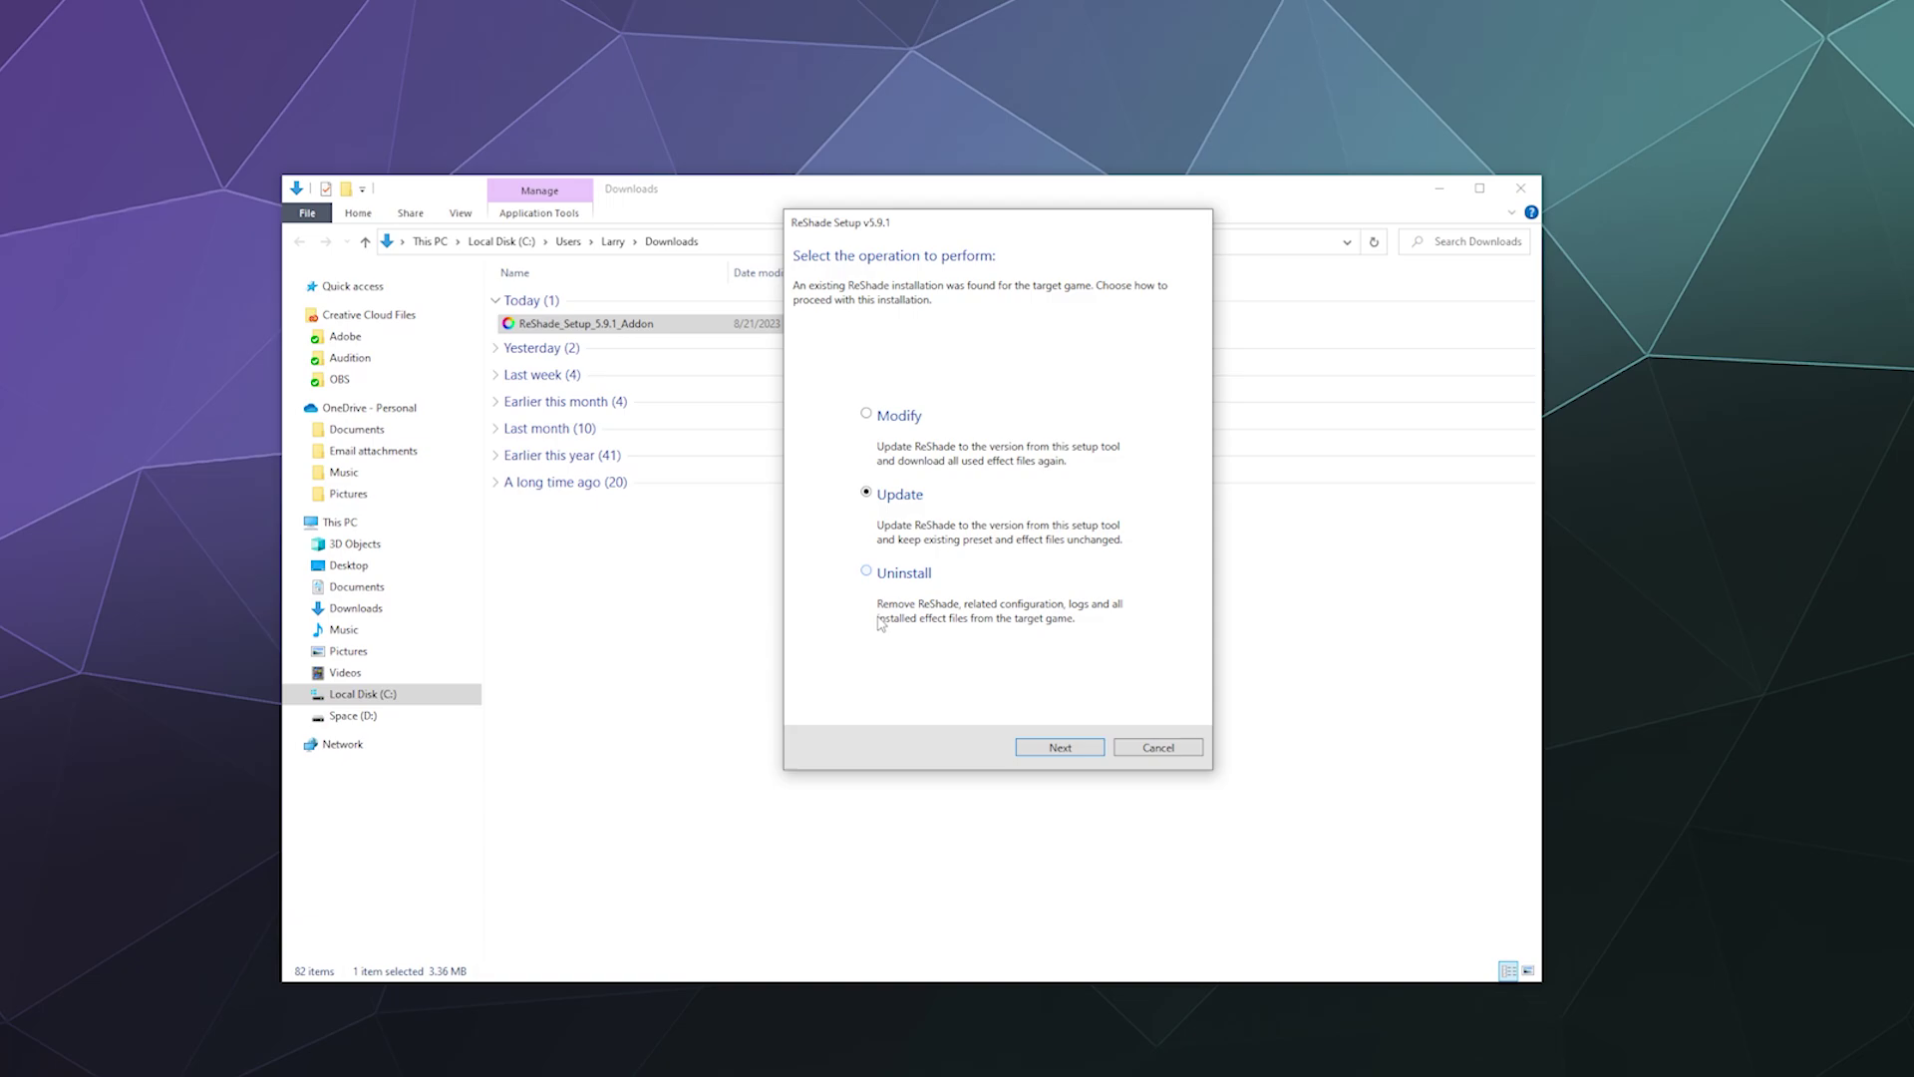
left_click(882, 578)
left_click(1036, 747)
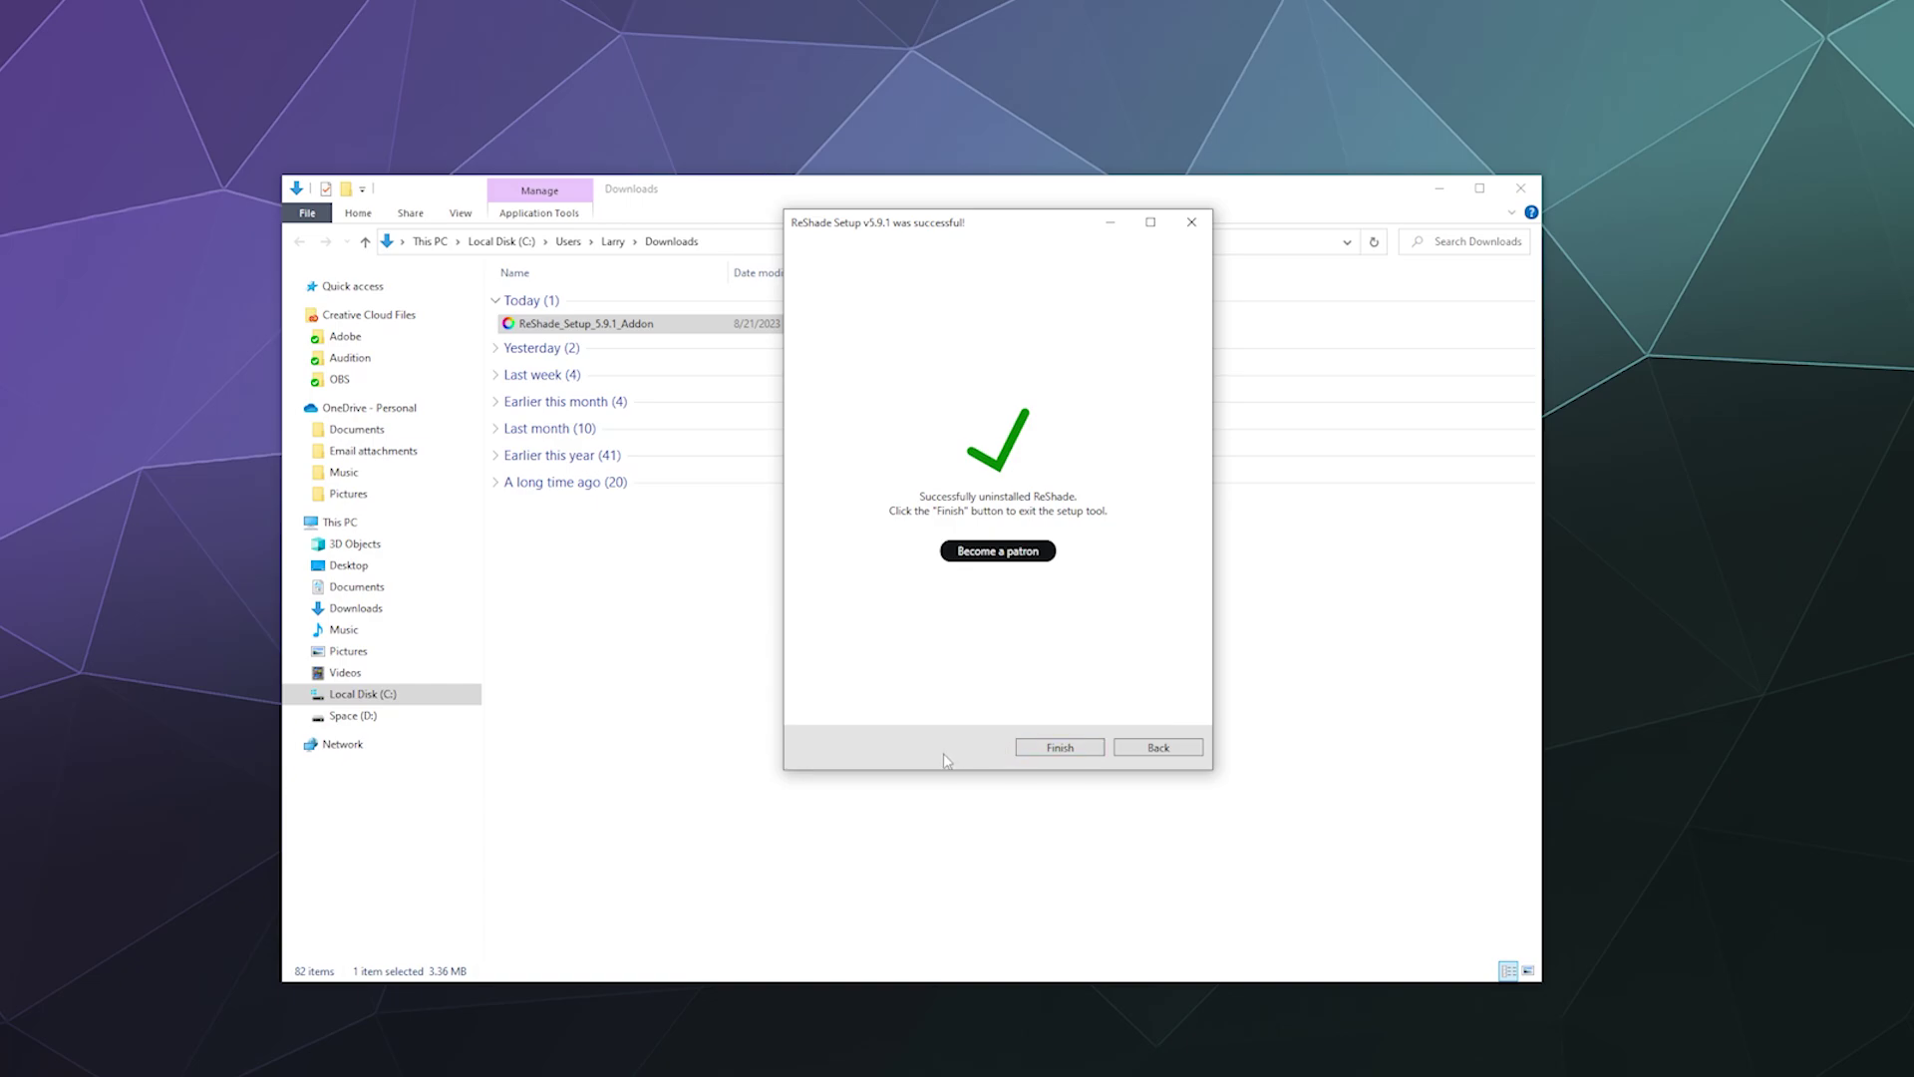
left_click(1064, 755)
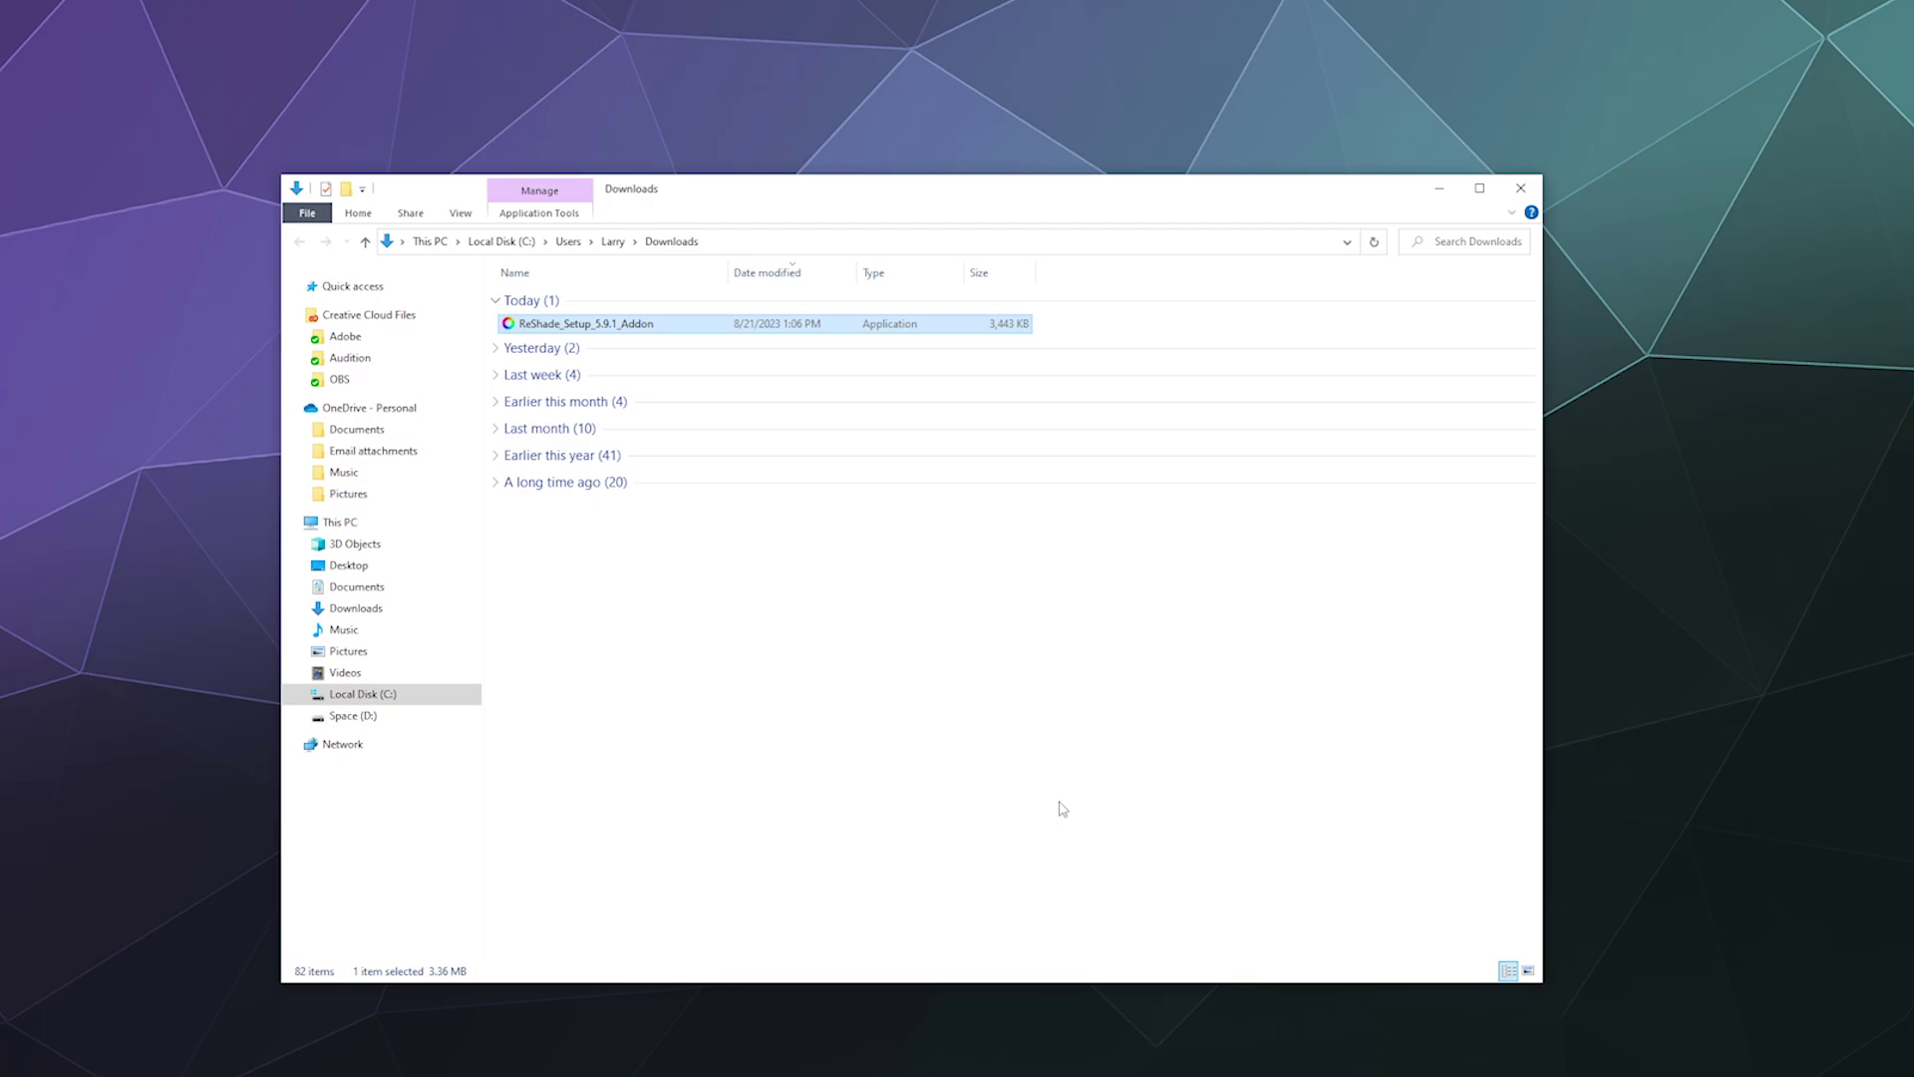
Delete the leftover ReShadePreset file from the game's Bin folder and close that folder window.
left_click(885, 1027)
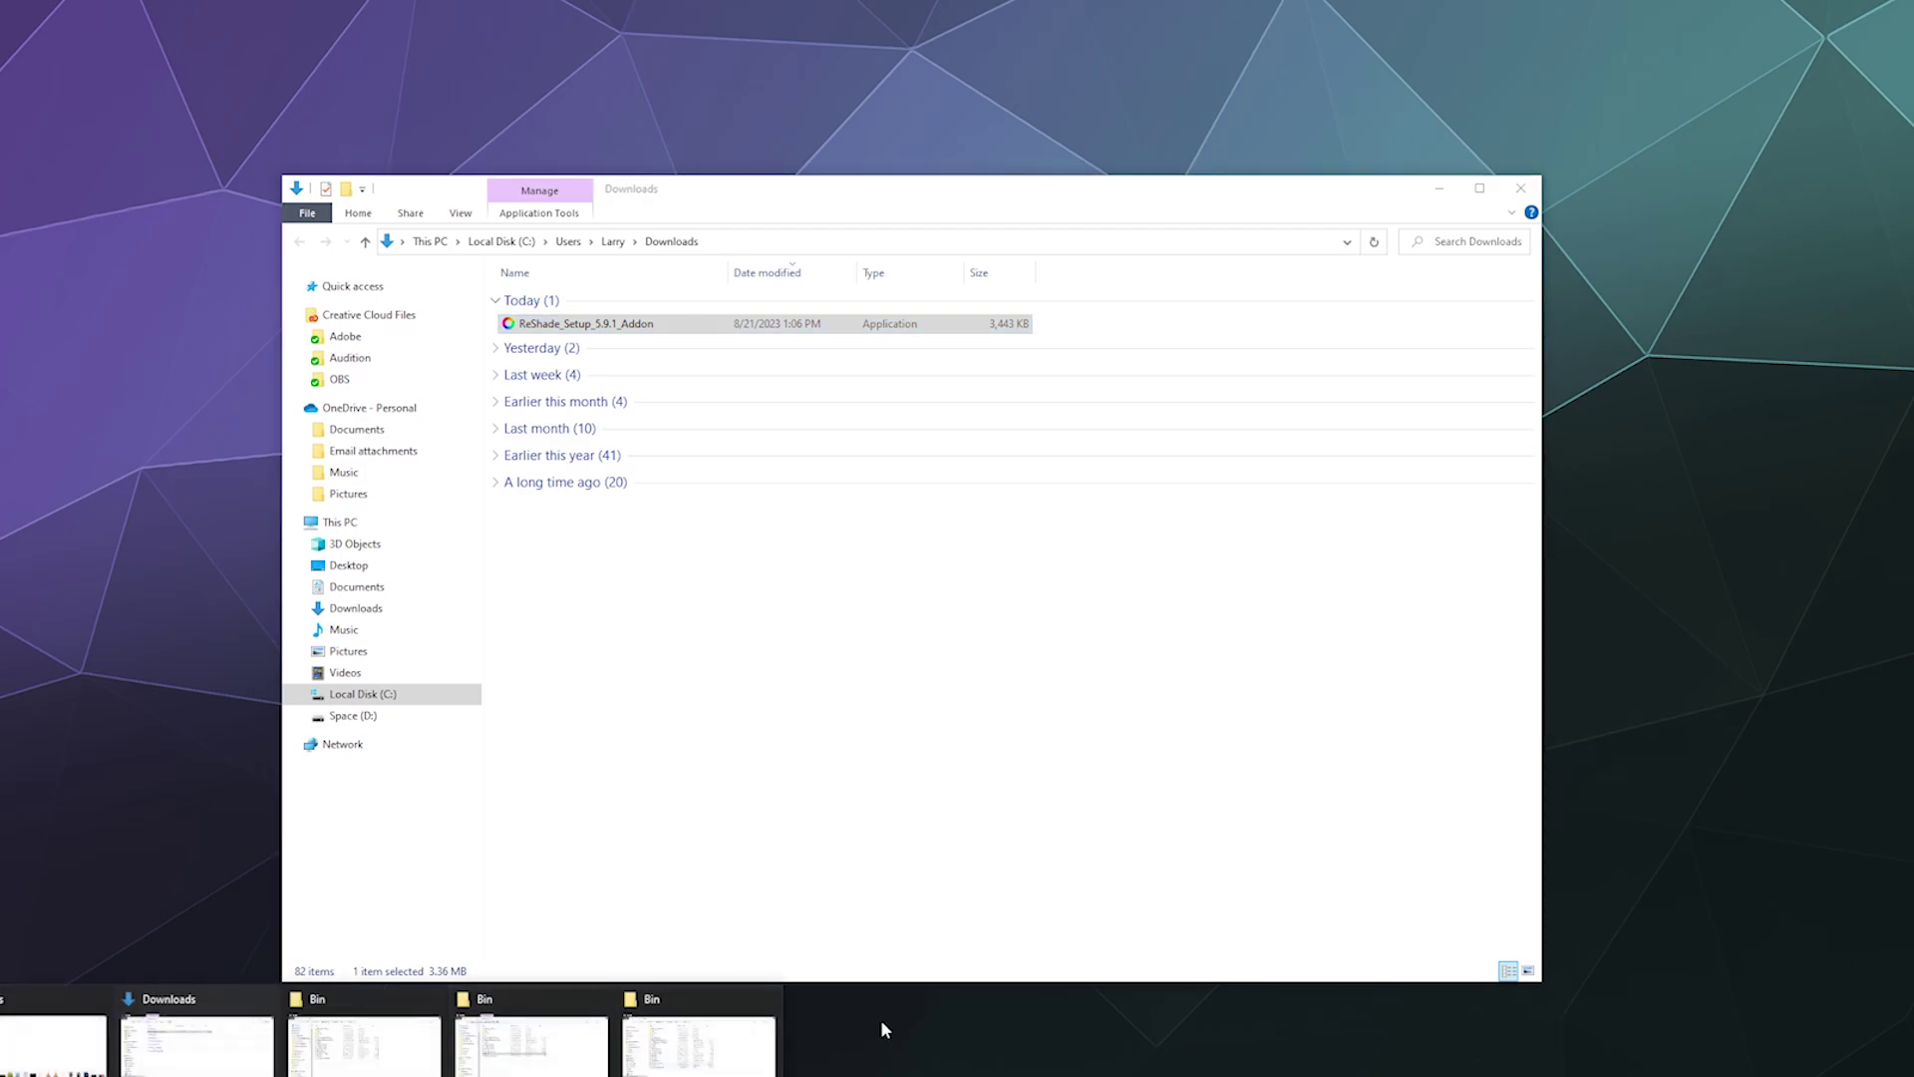
left_click(710, 1061)
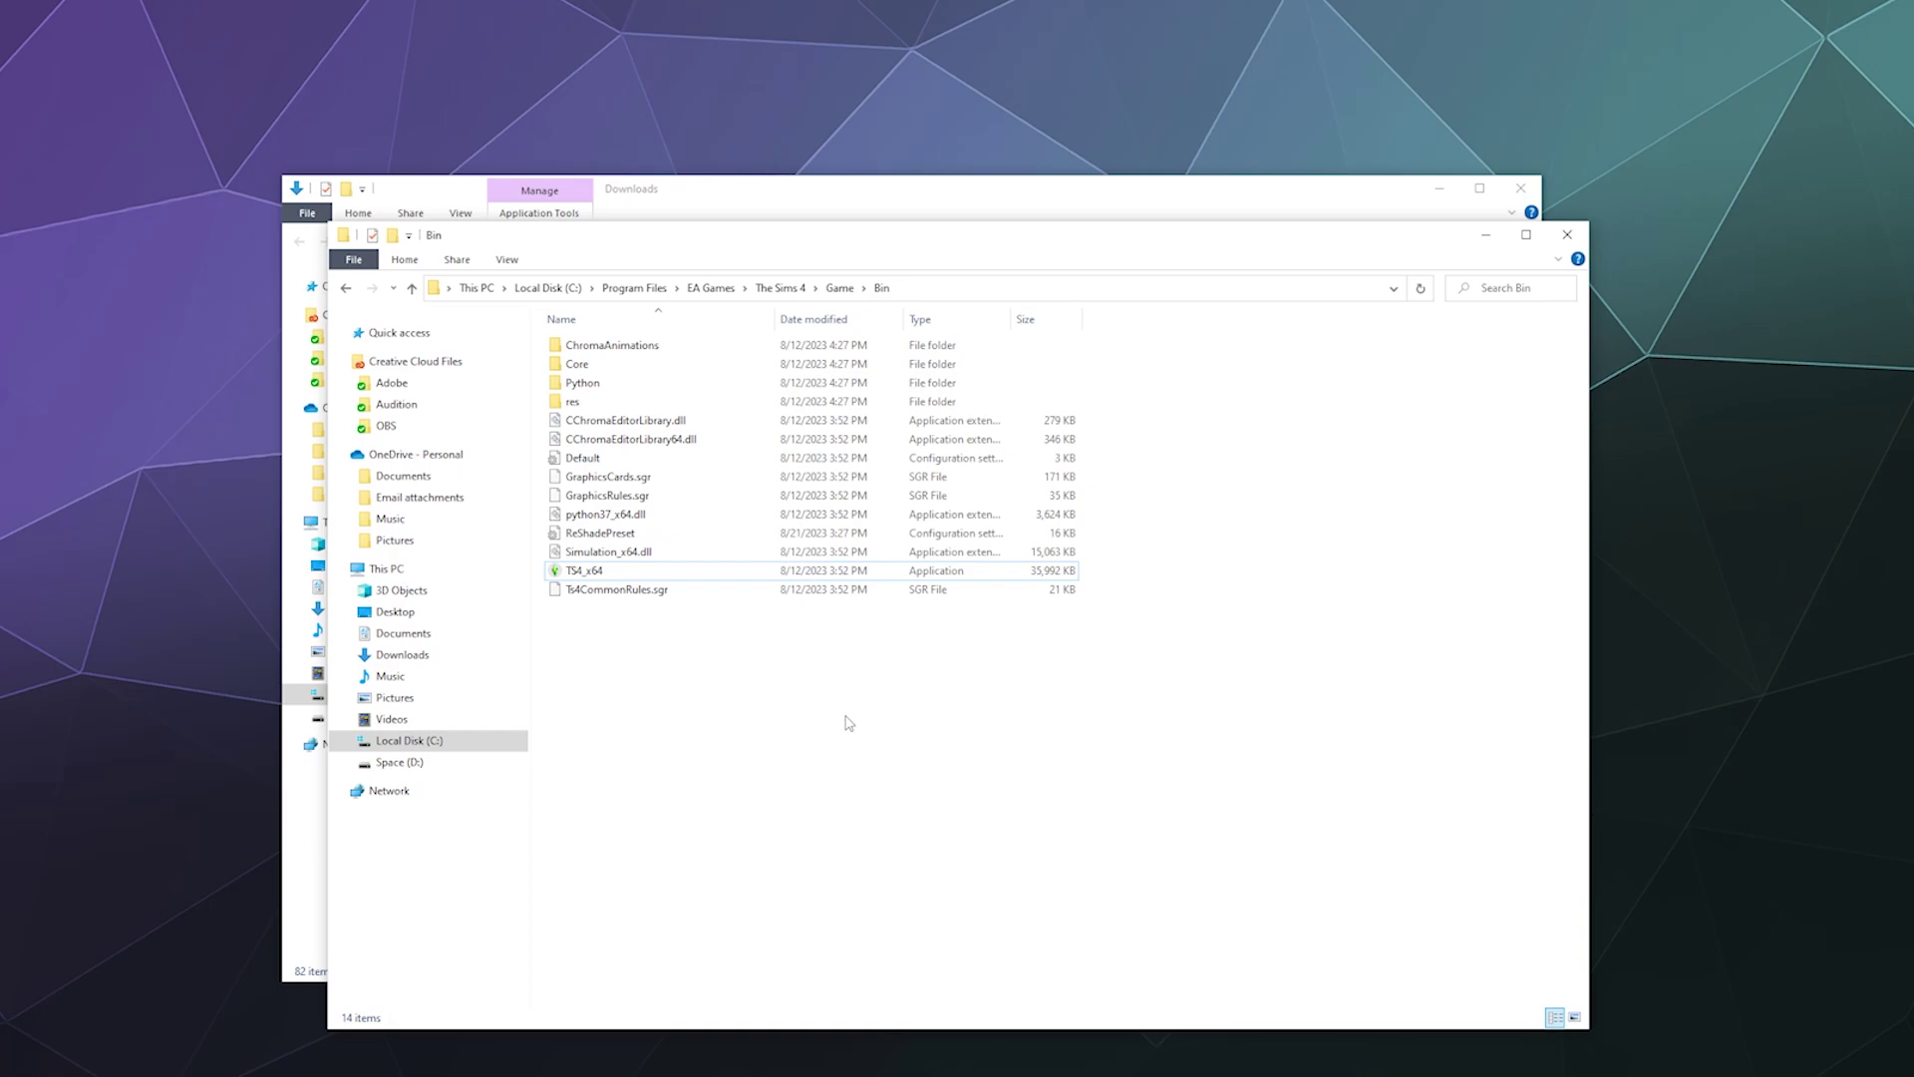
left_click(629, 540)
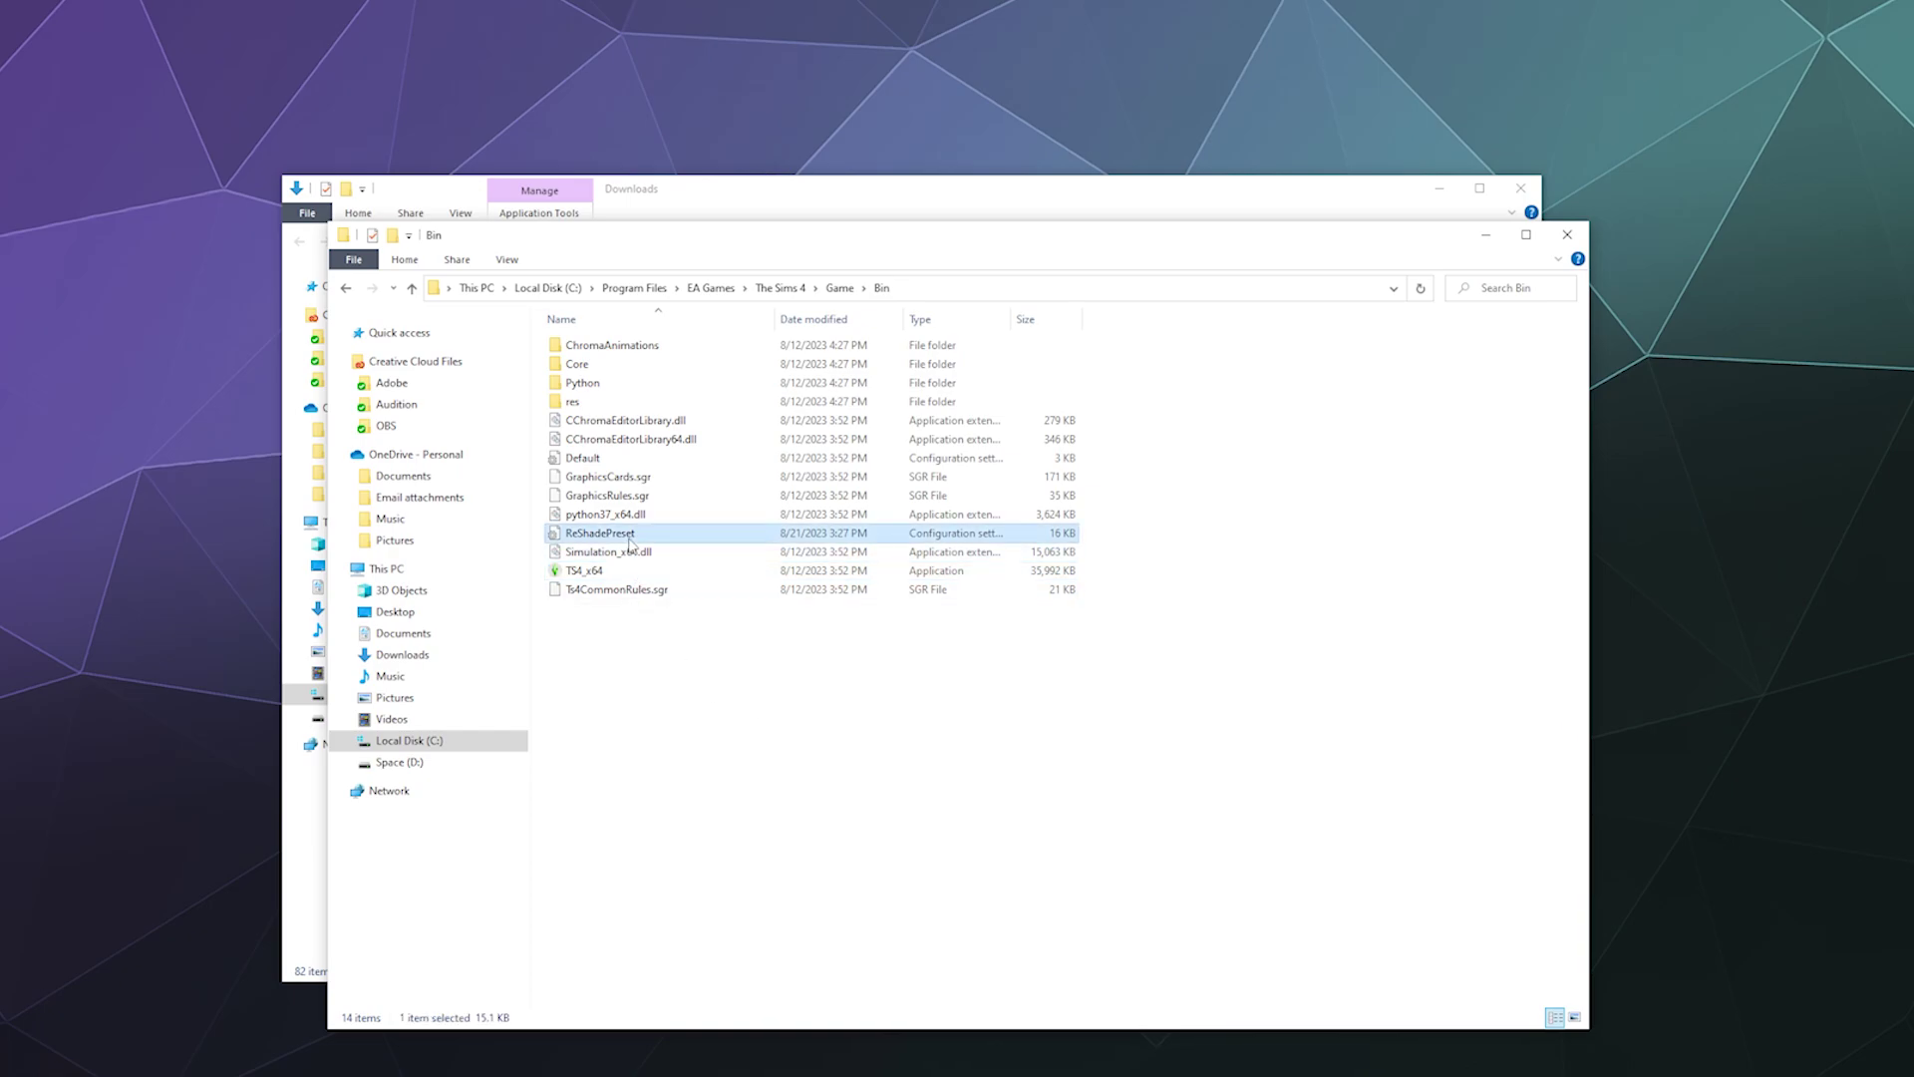
right_click(629, 540)
left_click(705, 929)
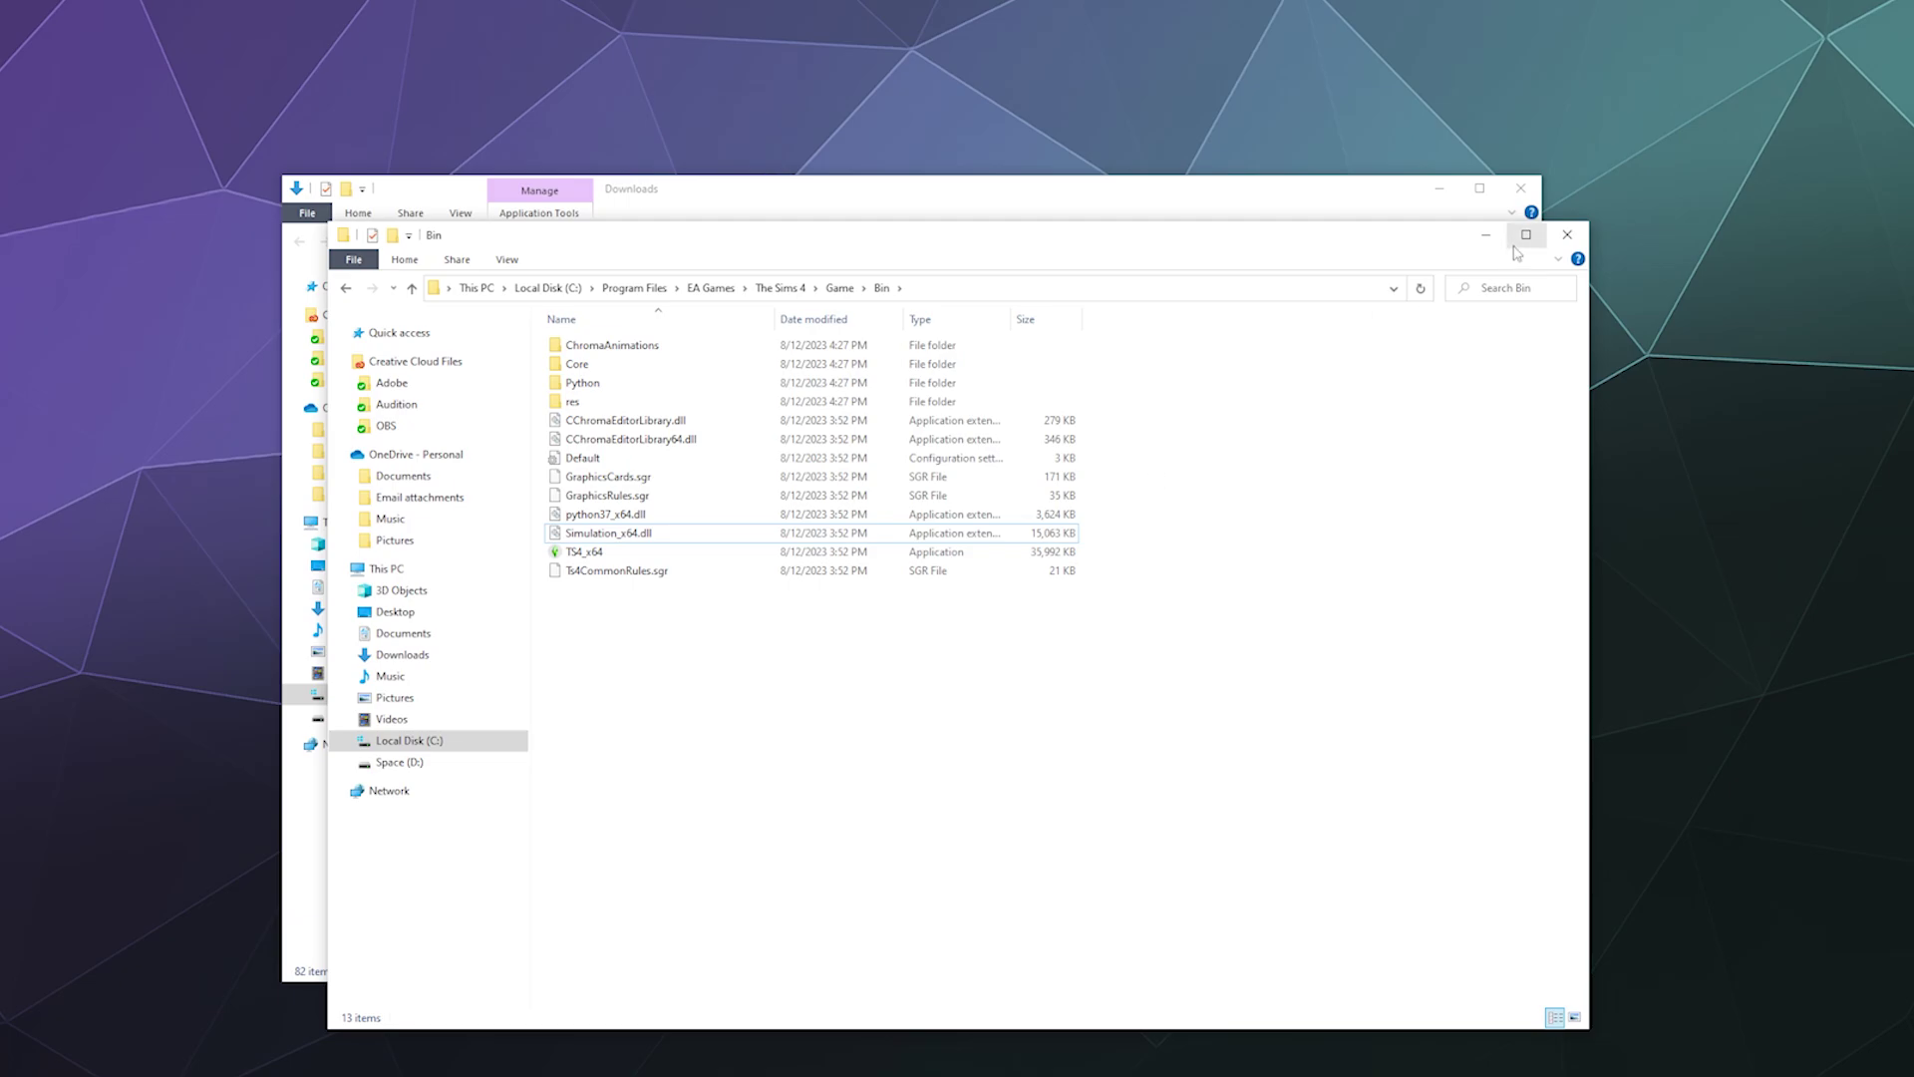
left_click(1565, 235)
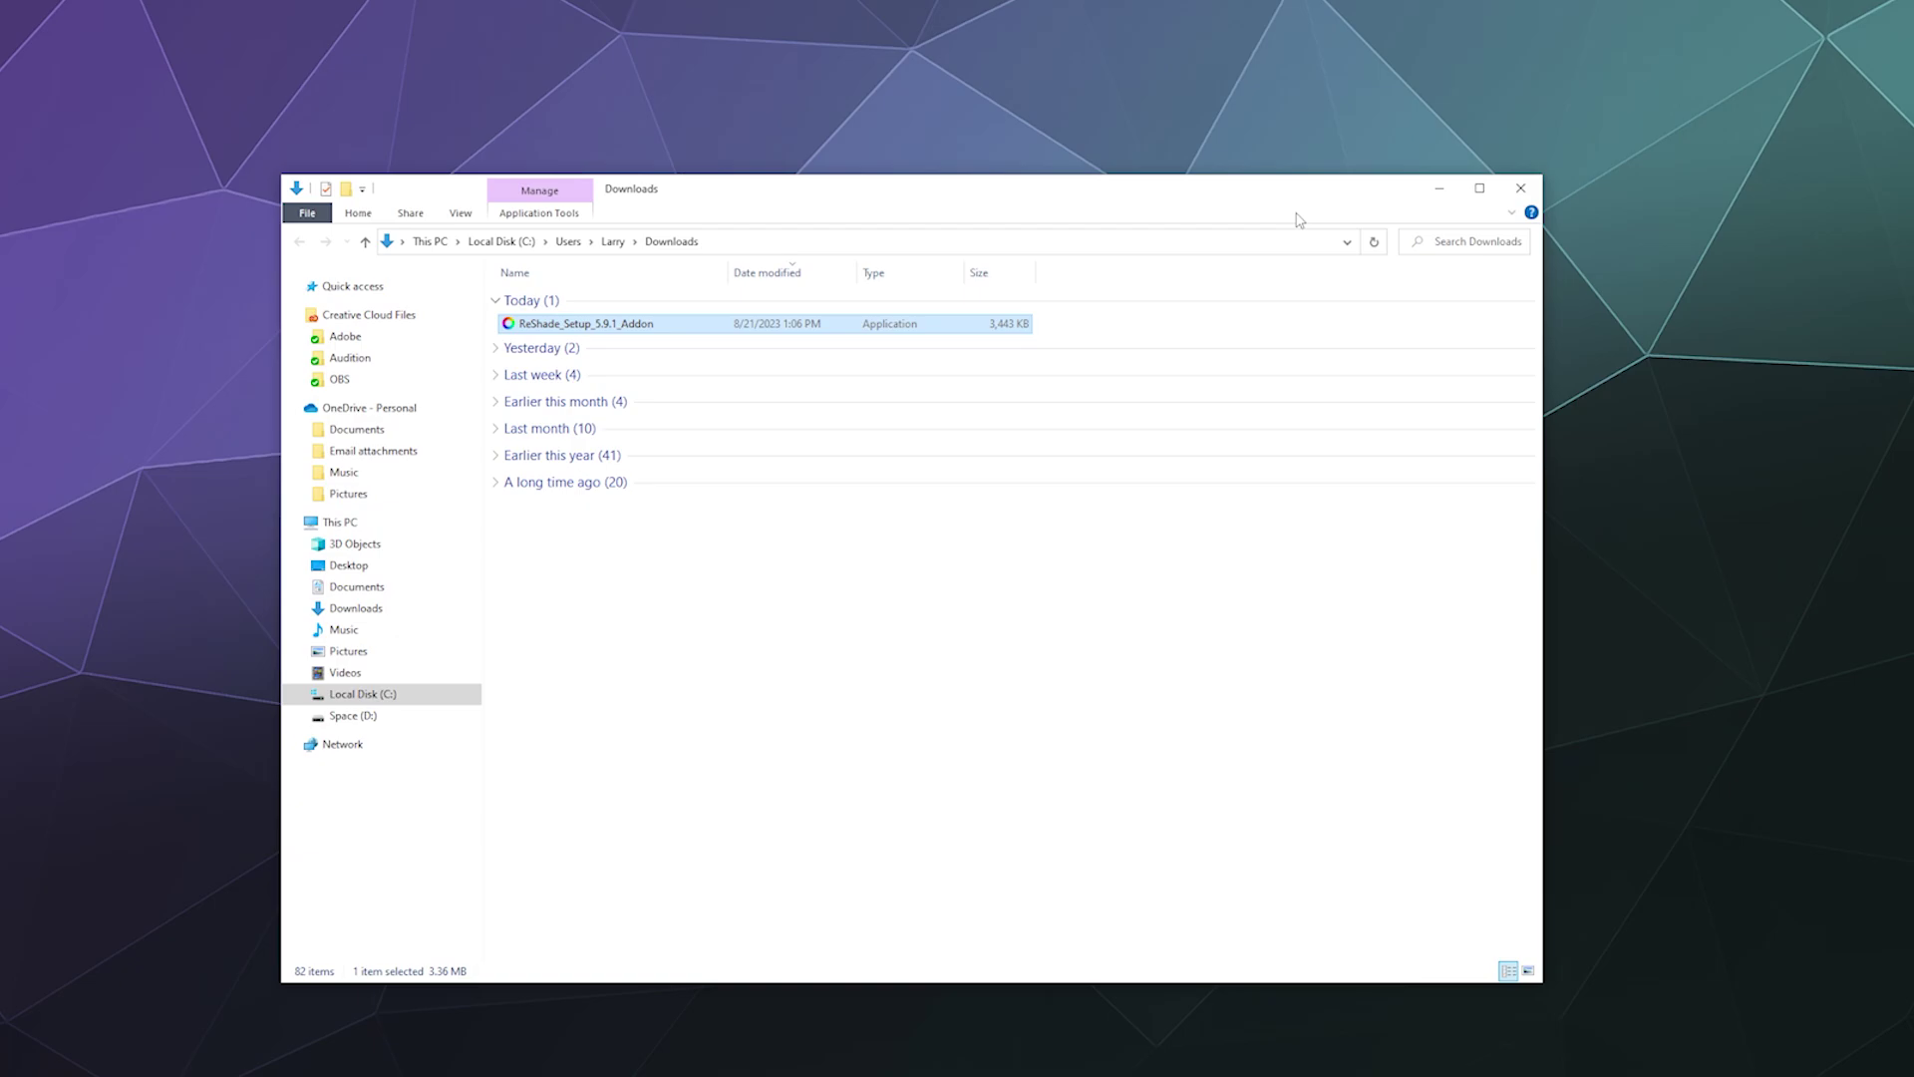